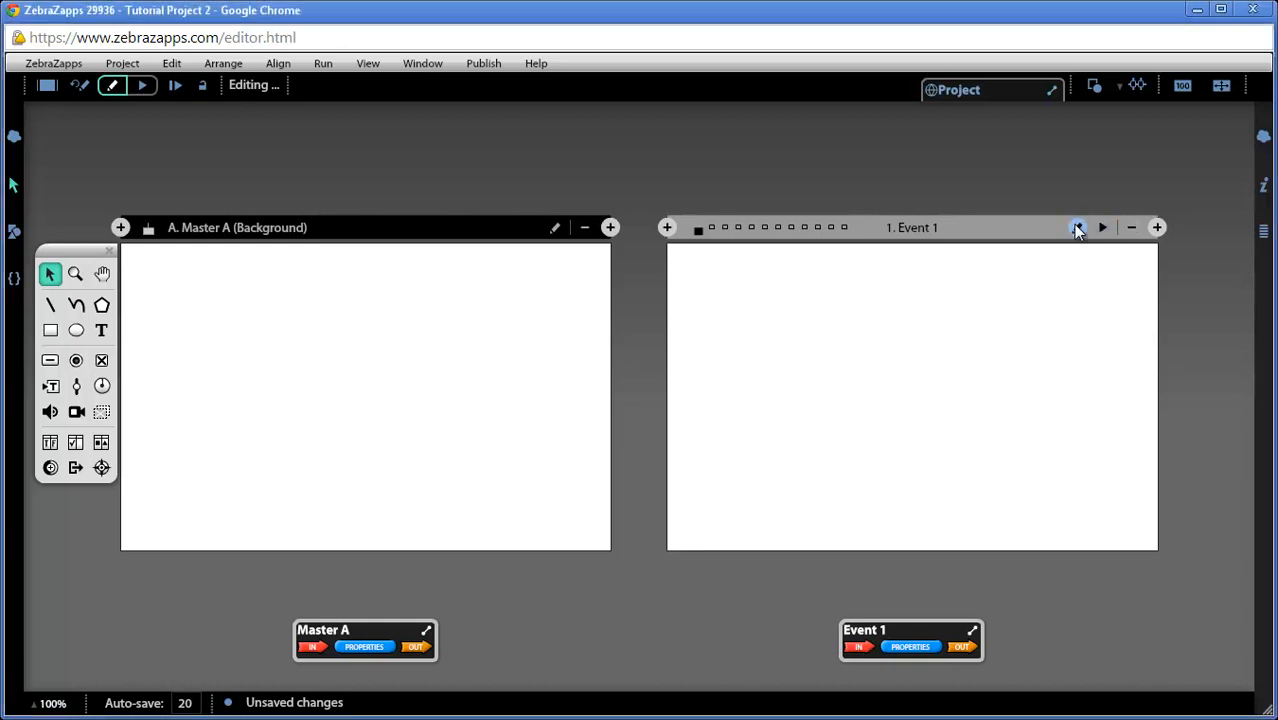
Open Event 1 for editing and add a slider rotated 90 degrees to horizontal in the upper middle of the stage
left_click(1077, 228)
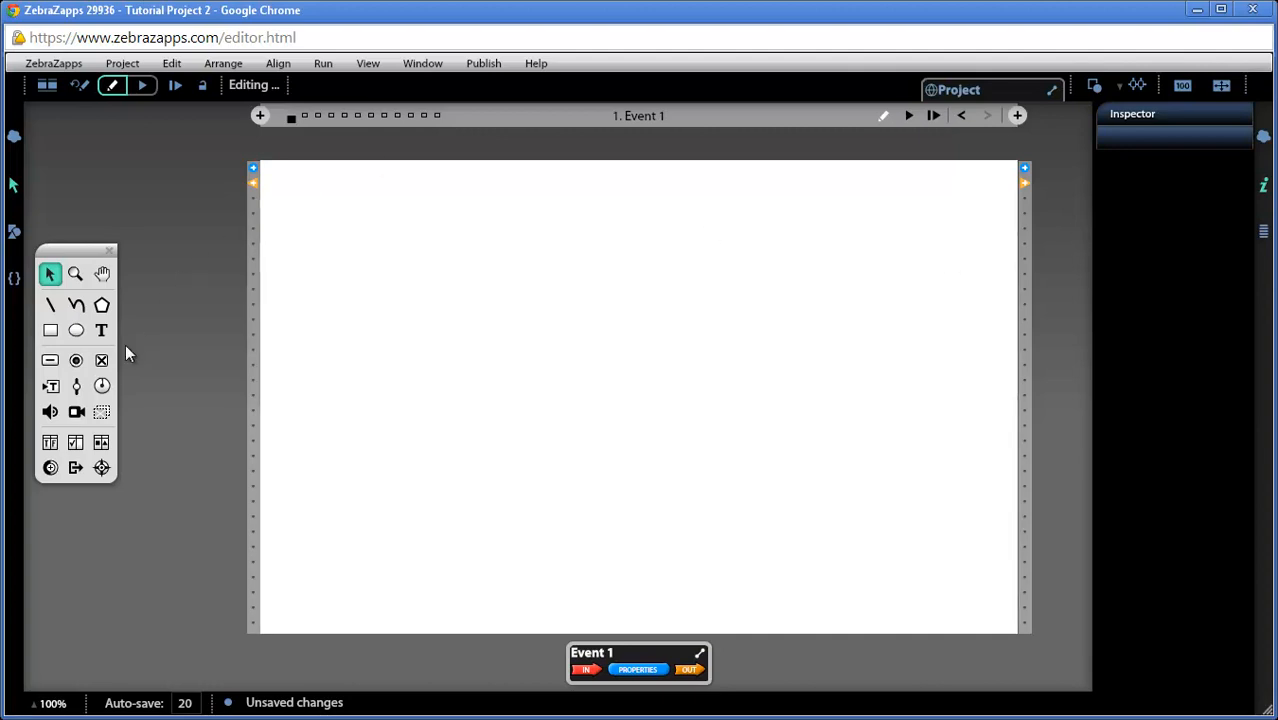
left_click(76, 386)
mouse_move(633, 374)
left_mouse_down()
mouse_move(660, 468)
mouse_move(724, 534)
left_mouse_up()
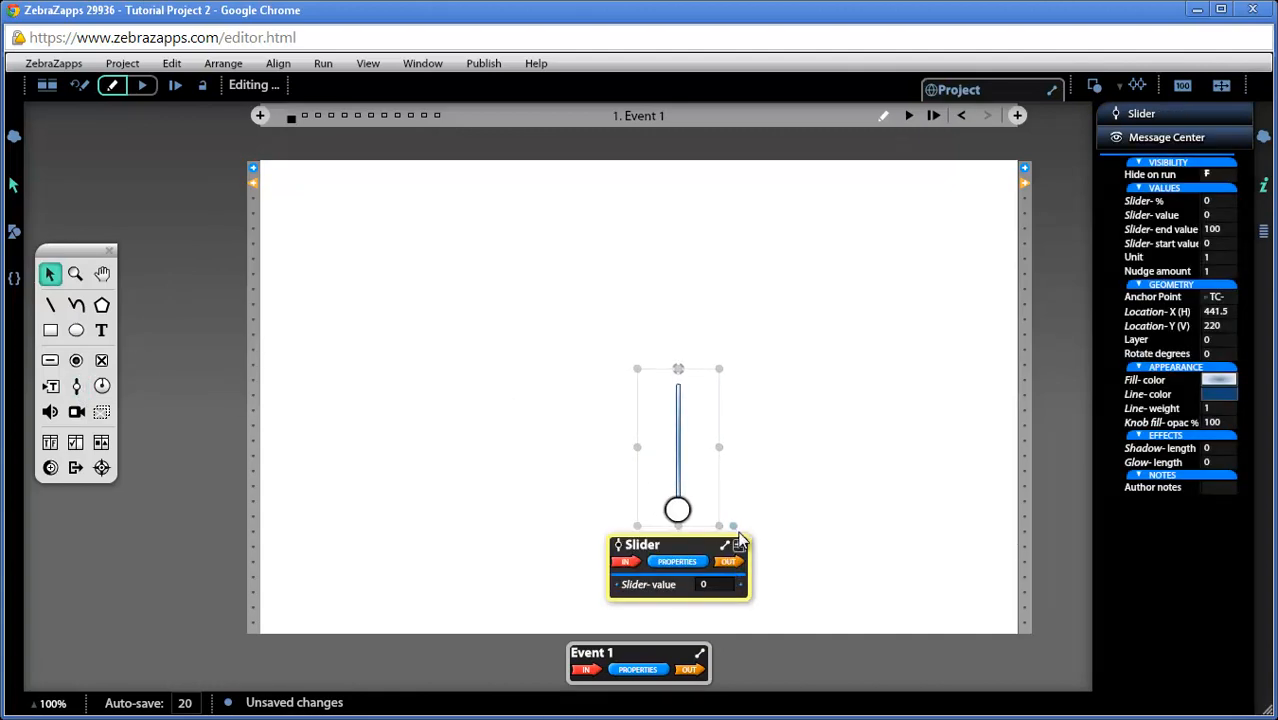
left_click_drag(733, 530, 631, 282)
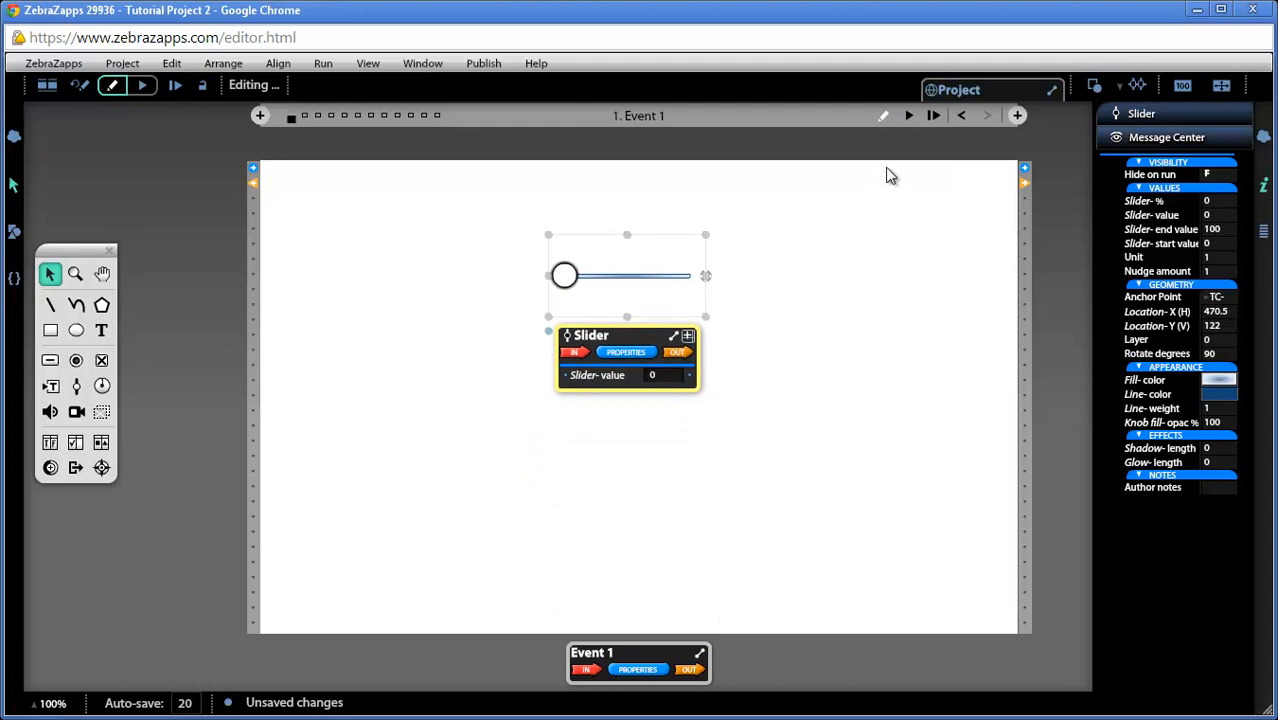
Expand the slider's Values properties and set its end value to 200
scroll(890, 175, "up", 5)
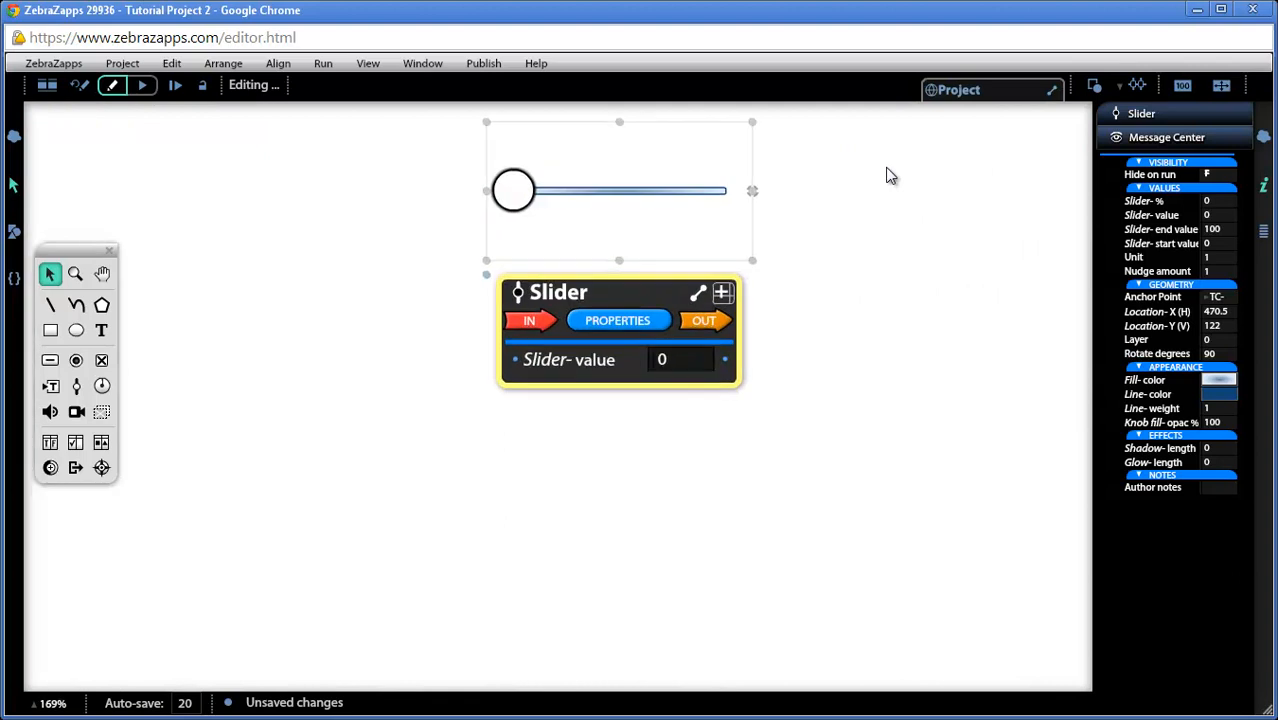
left_click(628, 319)
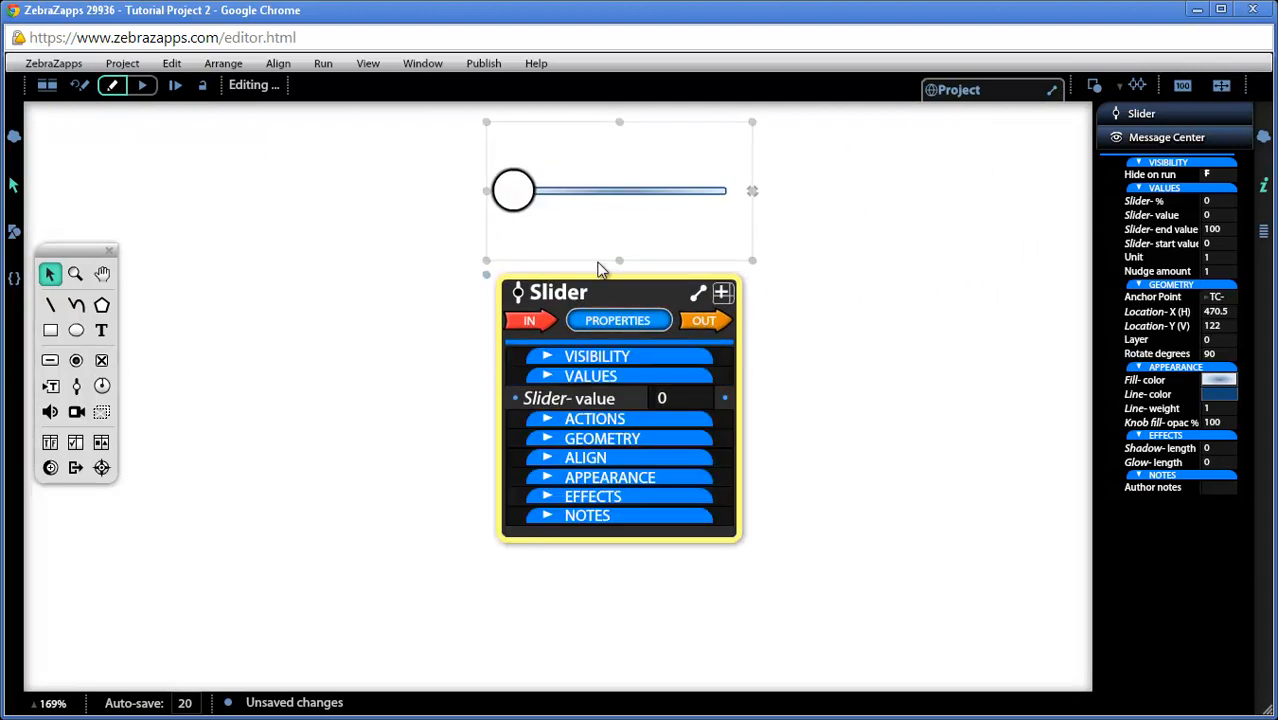
left_click(586, 378)
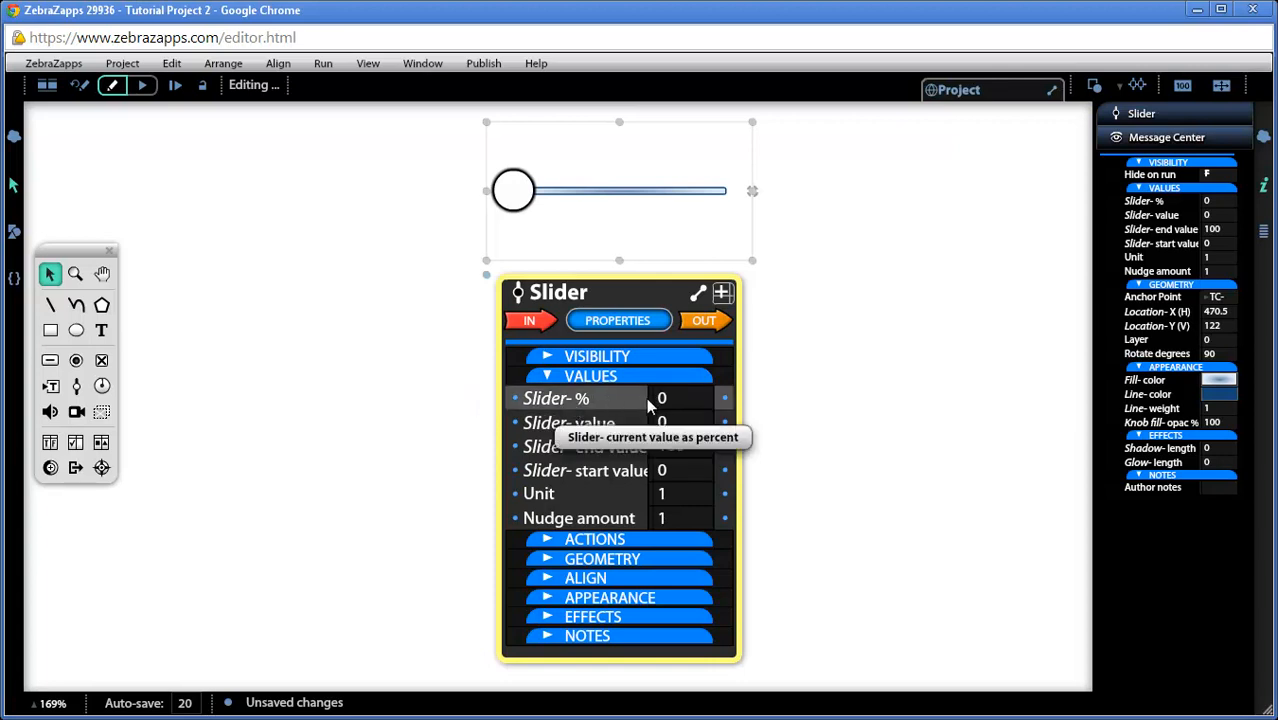
mouse_move(515, 194)
left_mouse_down()
mouse_move(730, 220)
mouse_move(648, 200)
mouse_move(497, 200)
mouse_move(726, 203)
mouse_move(507, 208)
left_mouse_up()
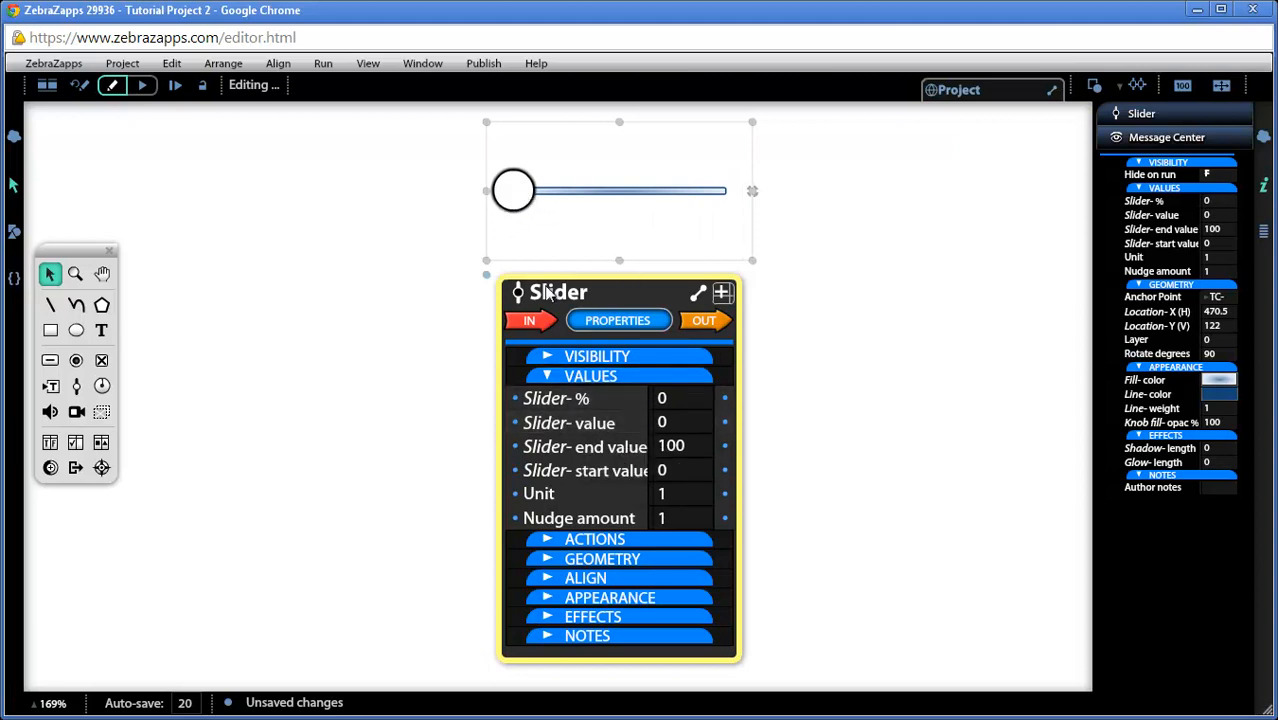
left_click(695, 449)
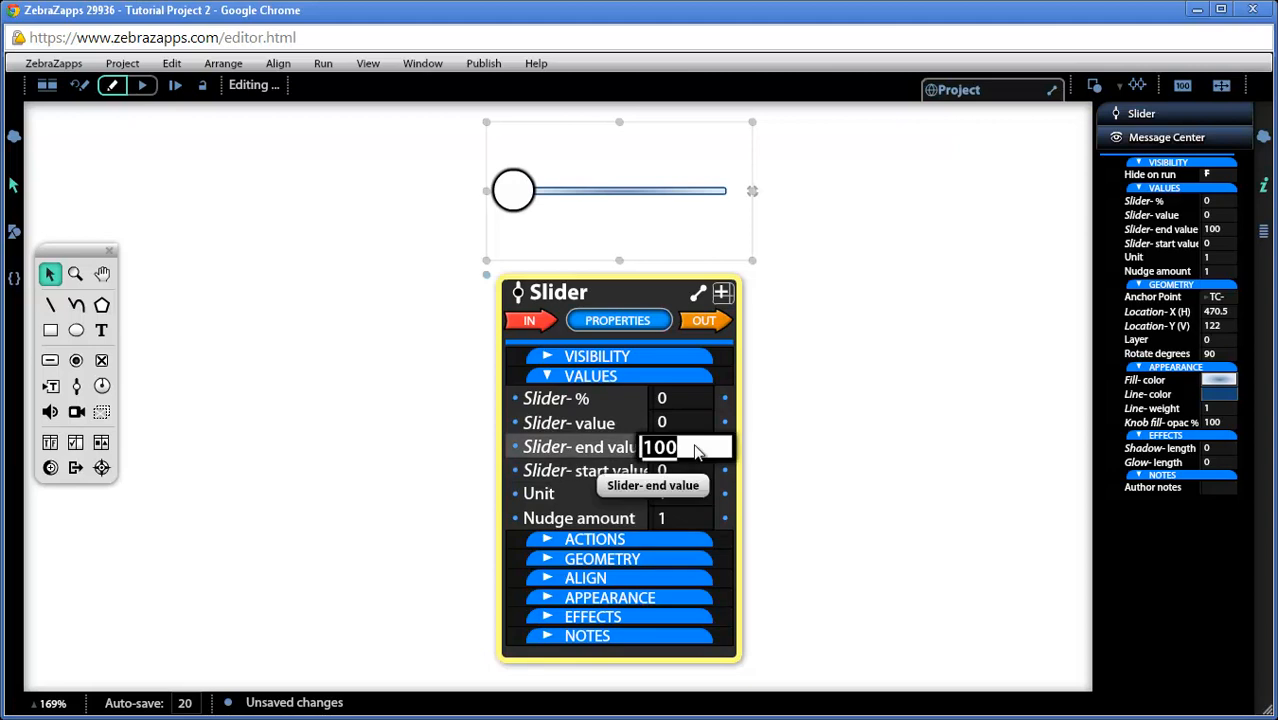
type("2-00")
key("BackSpace")
key("BackSpace")
key("BackSpace")
type("00")
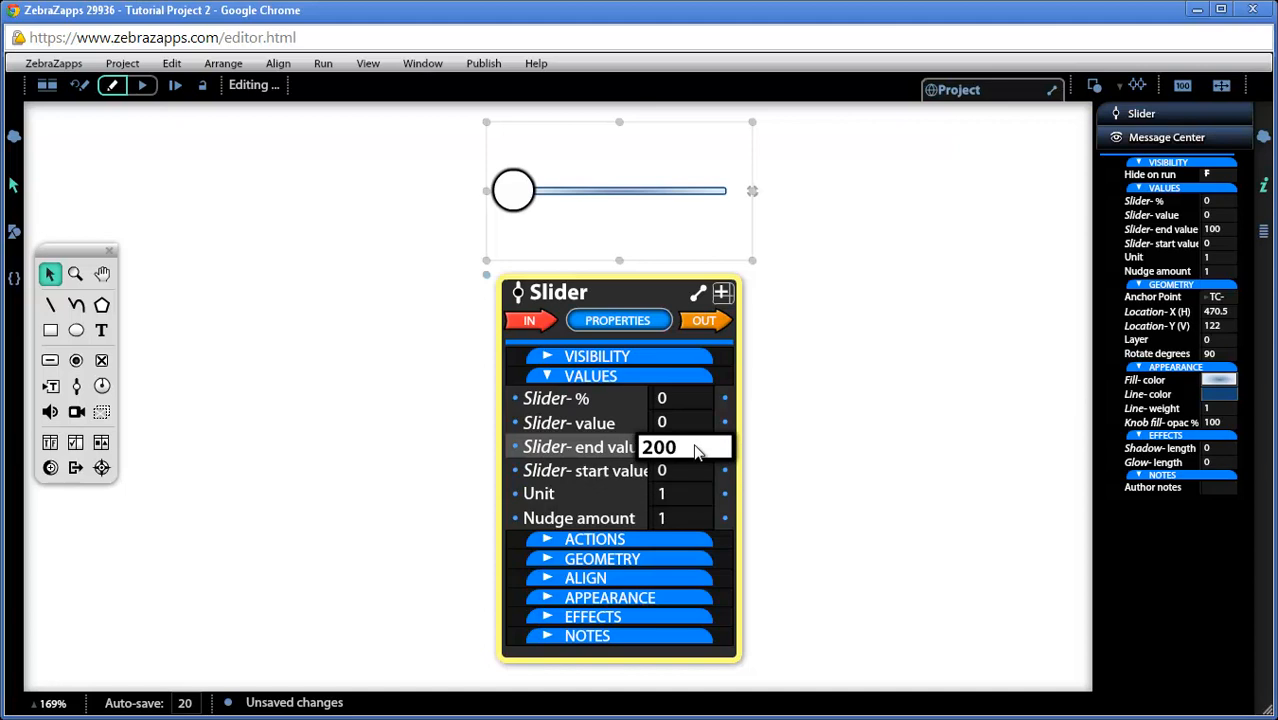
key("Return")
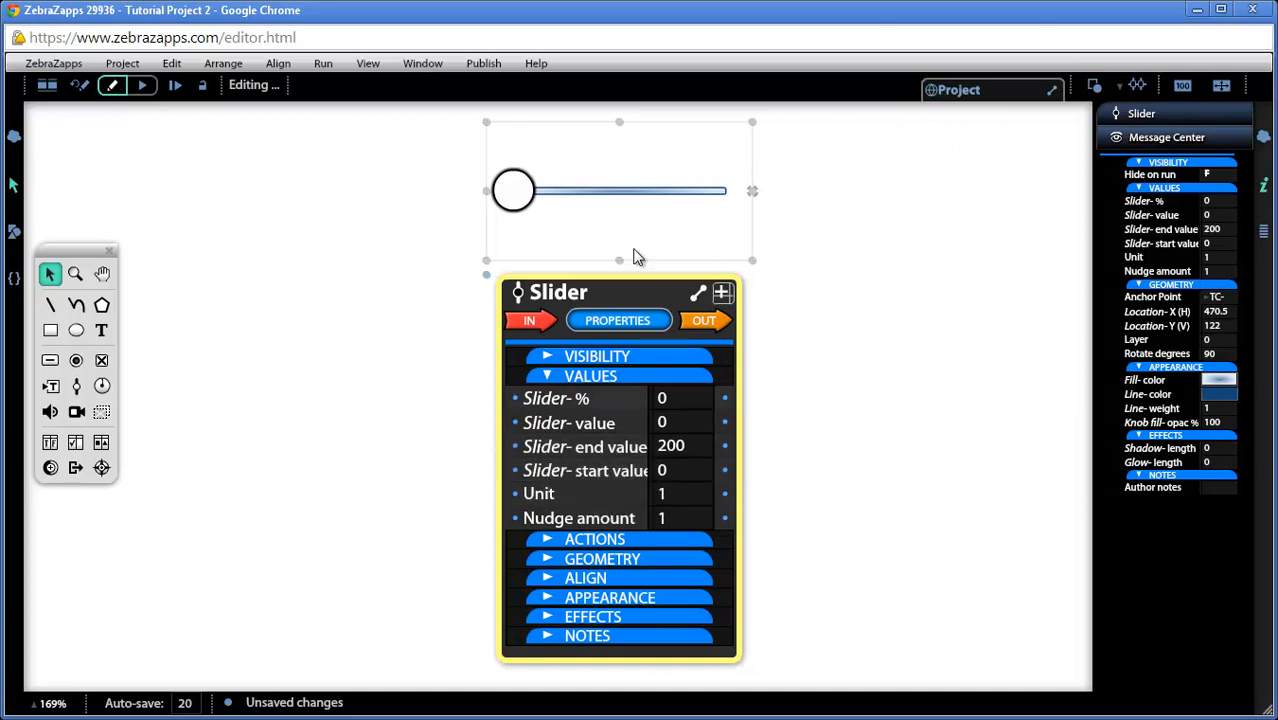
Test the slider's range by moving its knob to a value of about 156 and on to the maximum
left_click_drag(520, 195, 689, 212)
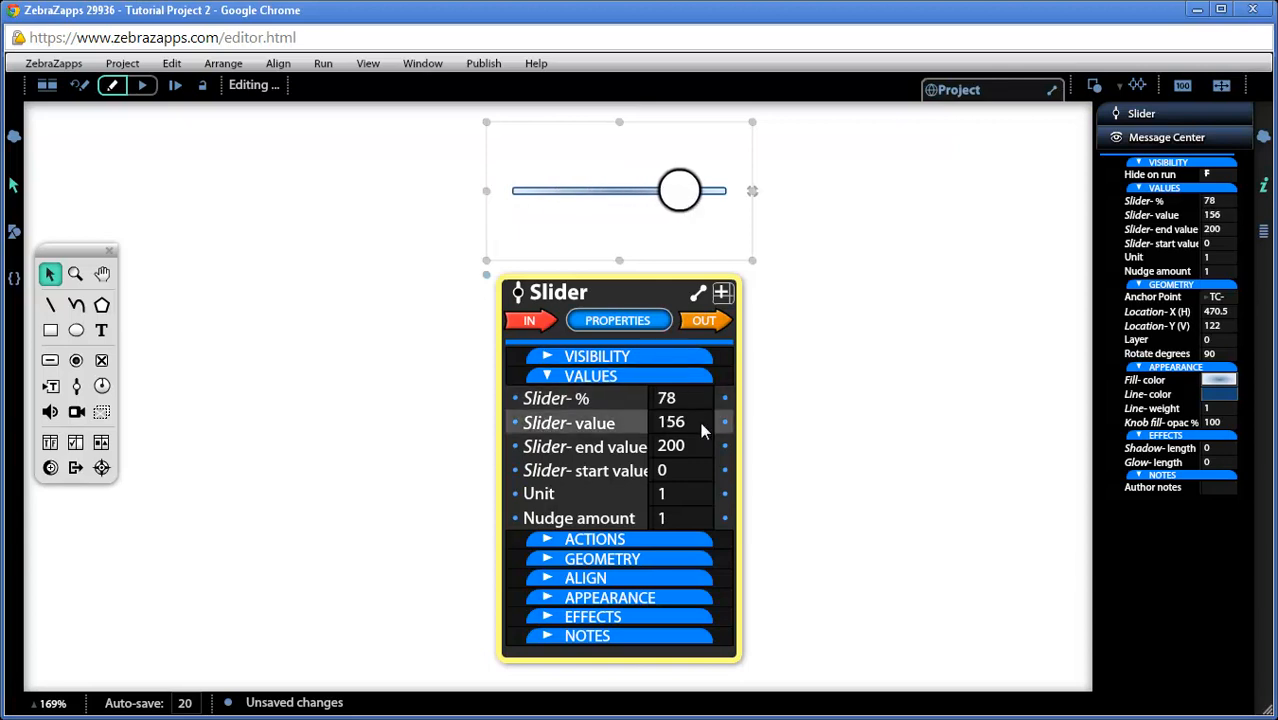
left_click_drag(684, 192, 745, 198)
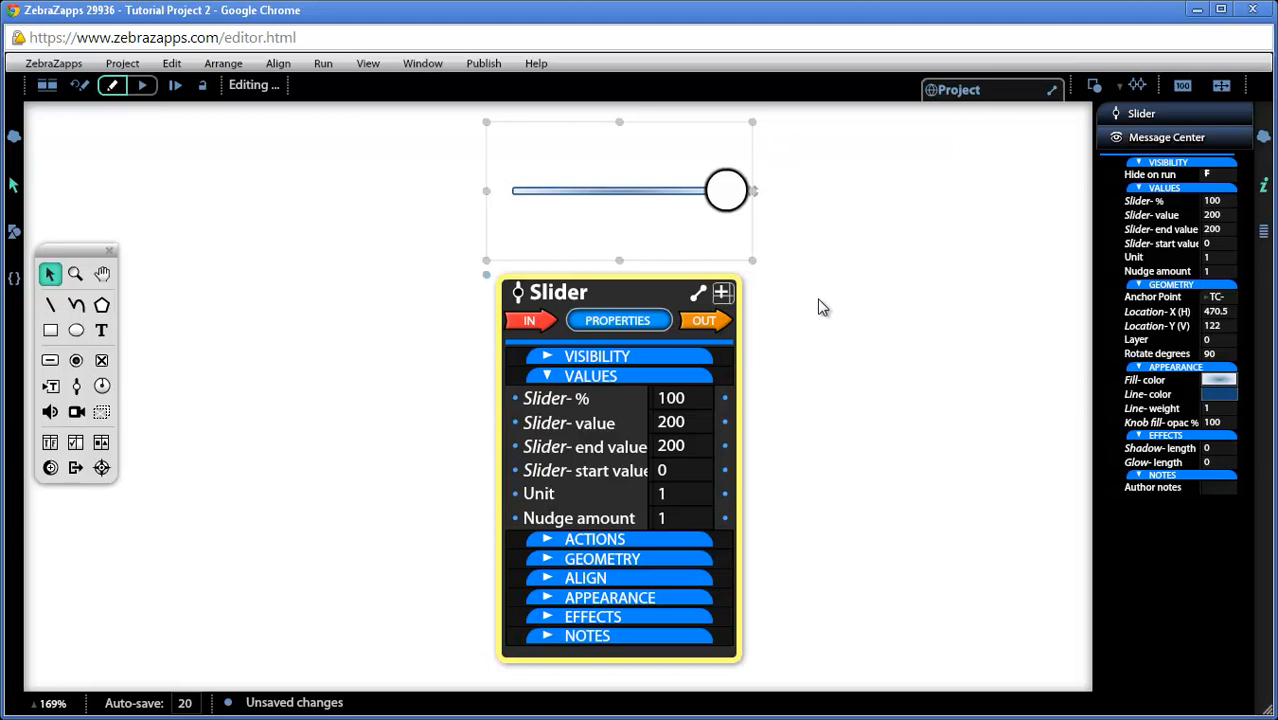
Reposition the slider near the lower middle of the stage, with its properties ribbon to its left
scroll(822, 307, "down", 2)
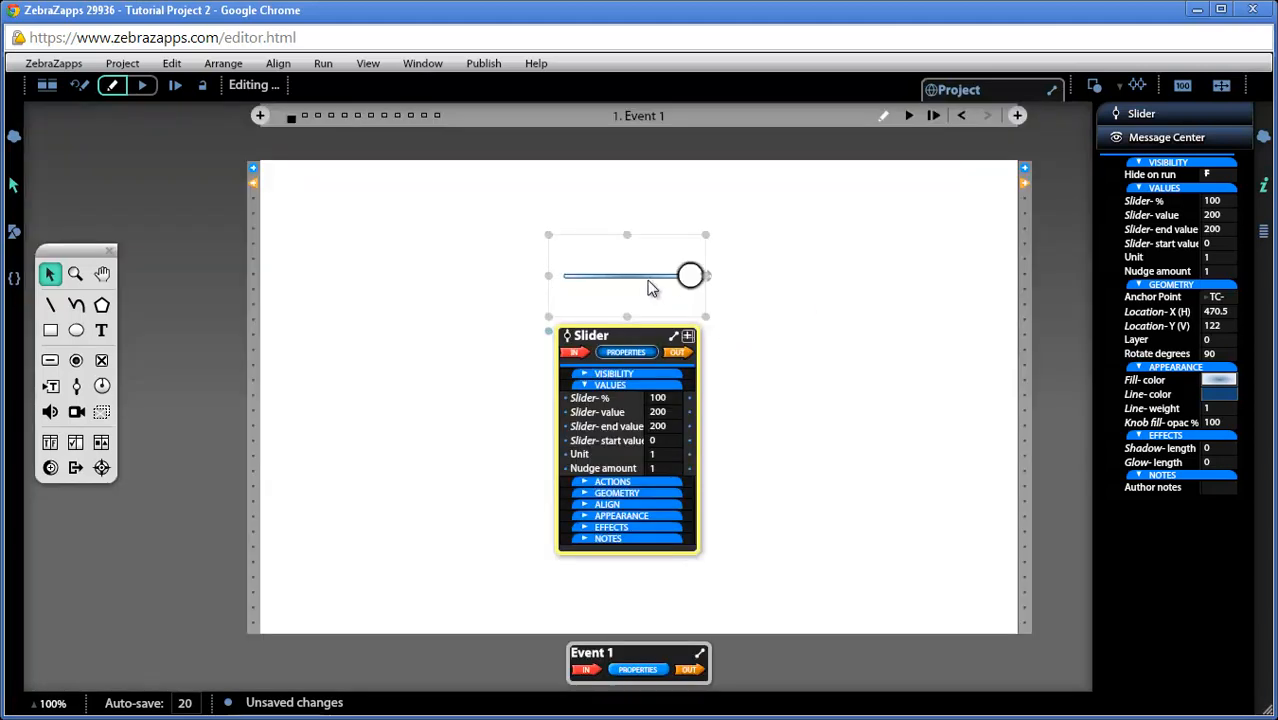
left_click_drag(612, 341, 397, 418)
left_click_drag(612, 281, 618, 547)
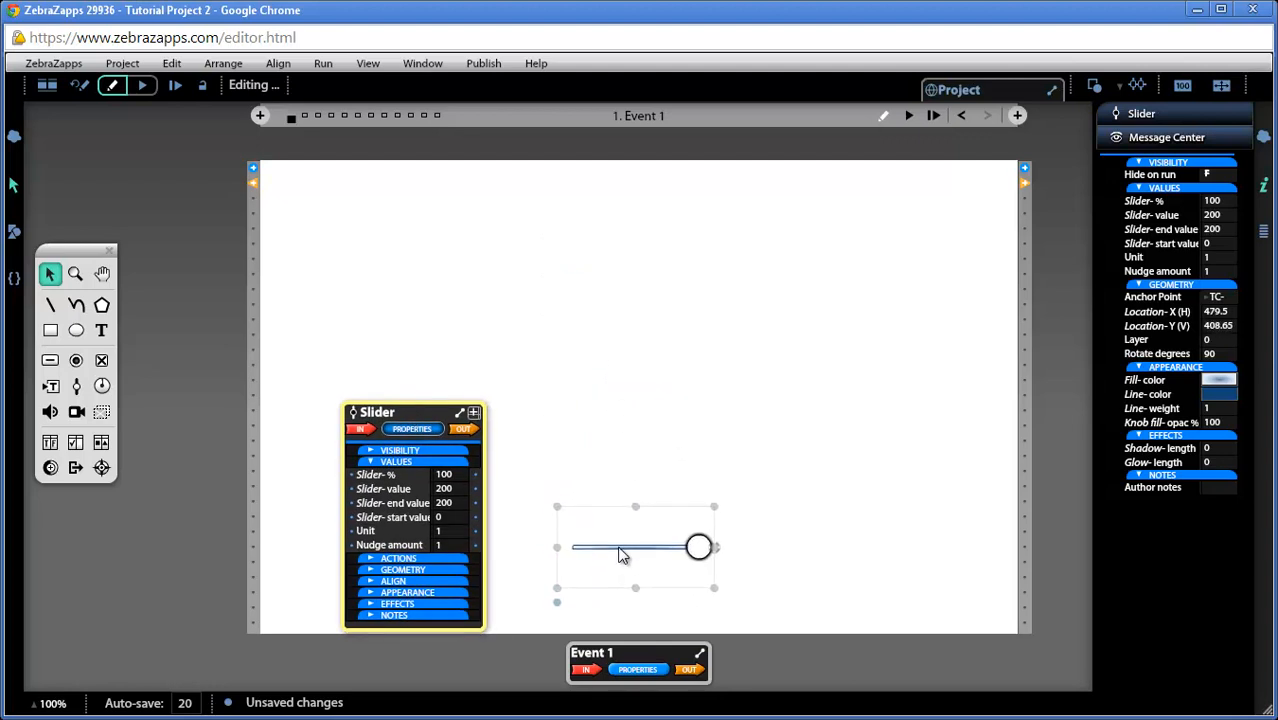
Place Eye Chart.jpg from the project resources in the stage's upper middle and move its ribbon left of the image
left_click(14, 232)
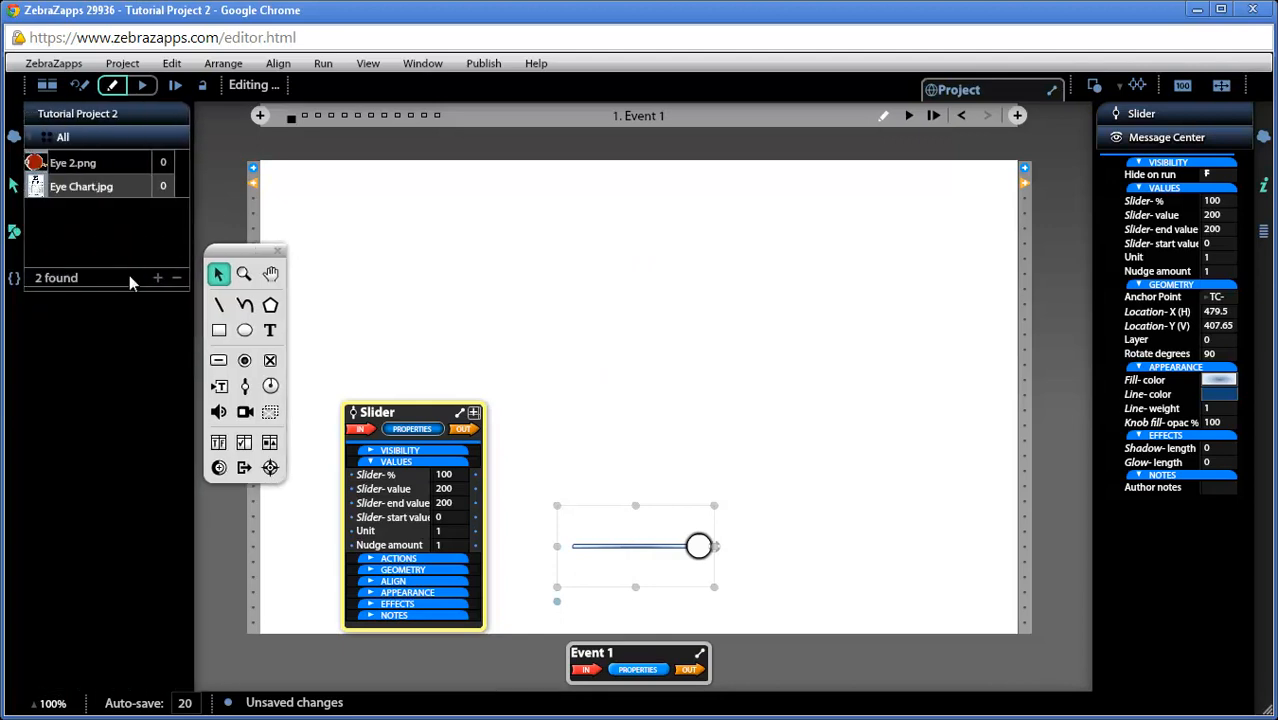
left_click_drag(40, 190, 567, 250)
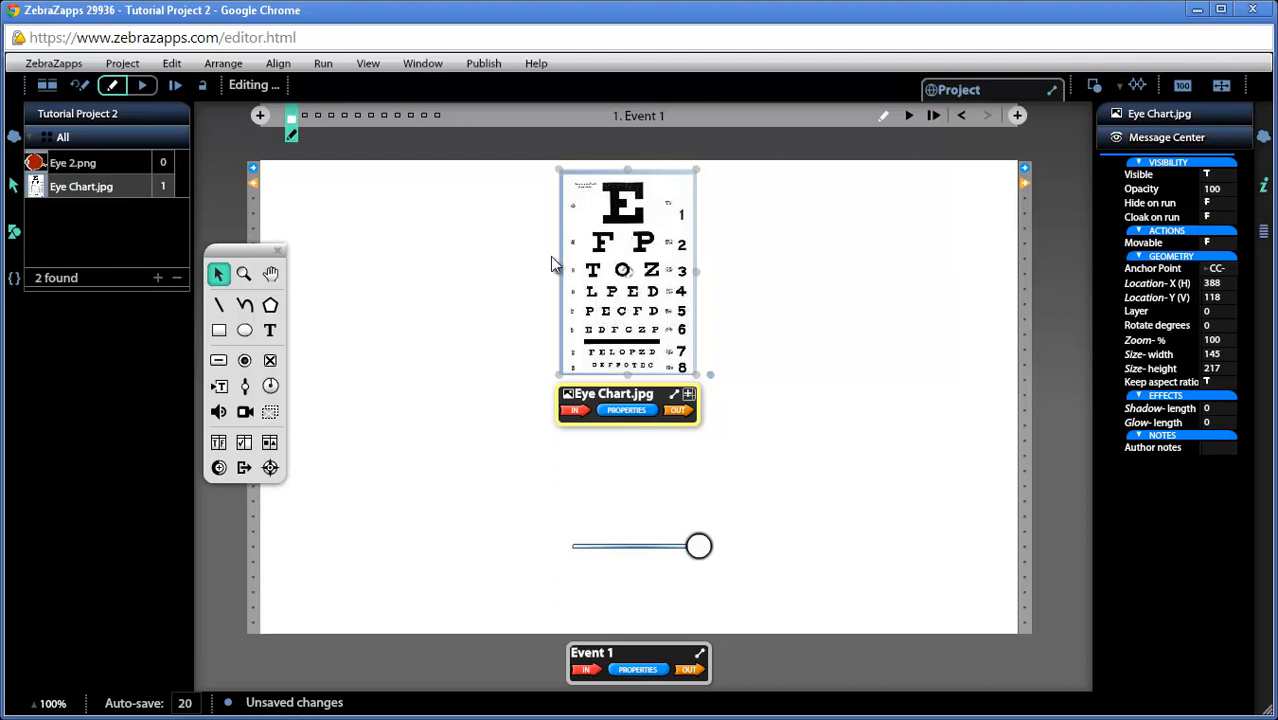
left_click_drag(620, 398, 475, 348)
Examine the Effects properties of the eye chart, including Blur, and move its ribbon higher with the Effects group collapsed
left_click(475, 348)
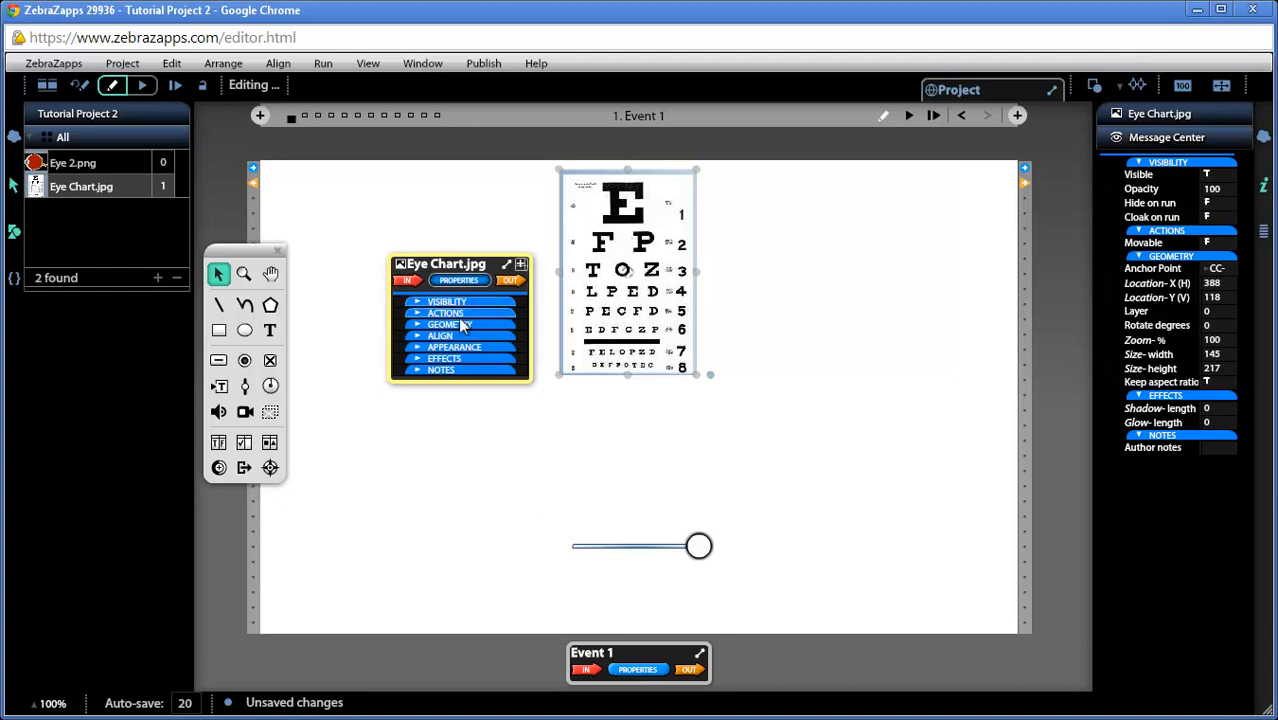
left_click(458, 363)
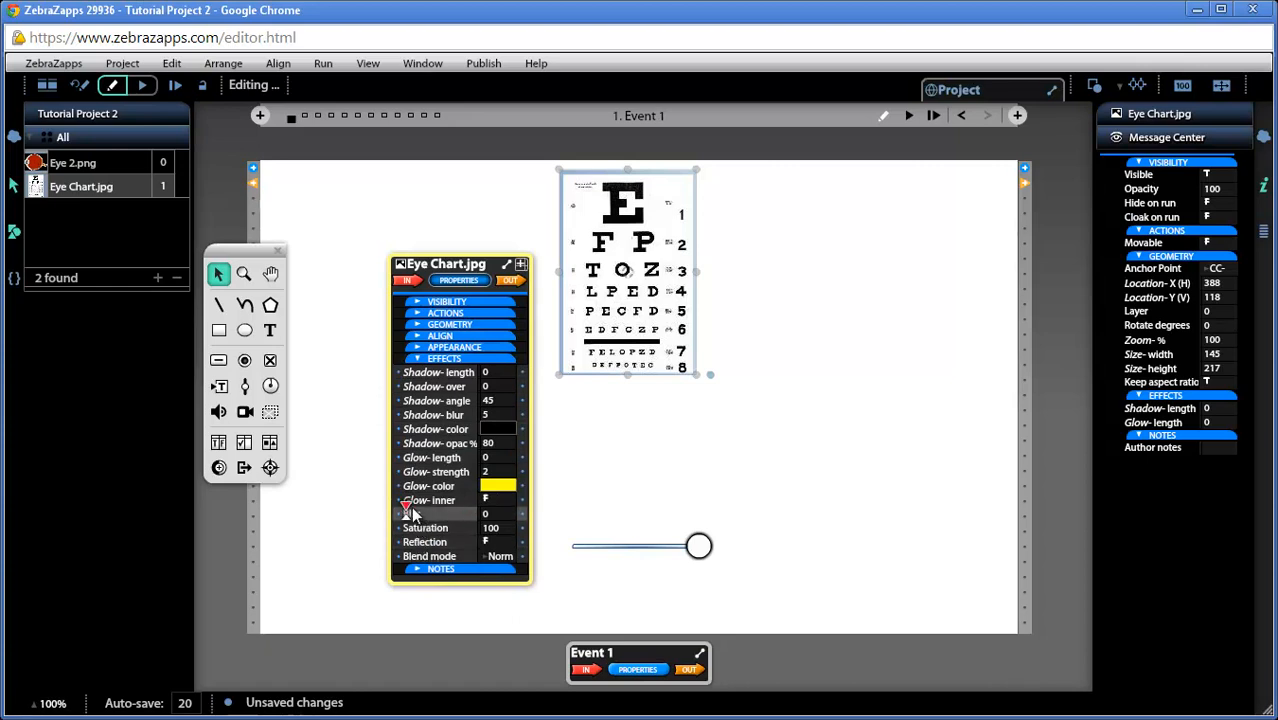
mouse_move(408, 512)
left_mouse_down()
mouse_move(484, 517)
mouse_move(397, 503)
mouse_move(486, 515)
mouse_move(393, 506)
left_mouse_up()
left_click_drag(492, 268, 487, 200)
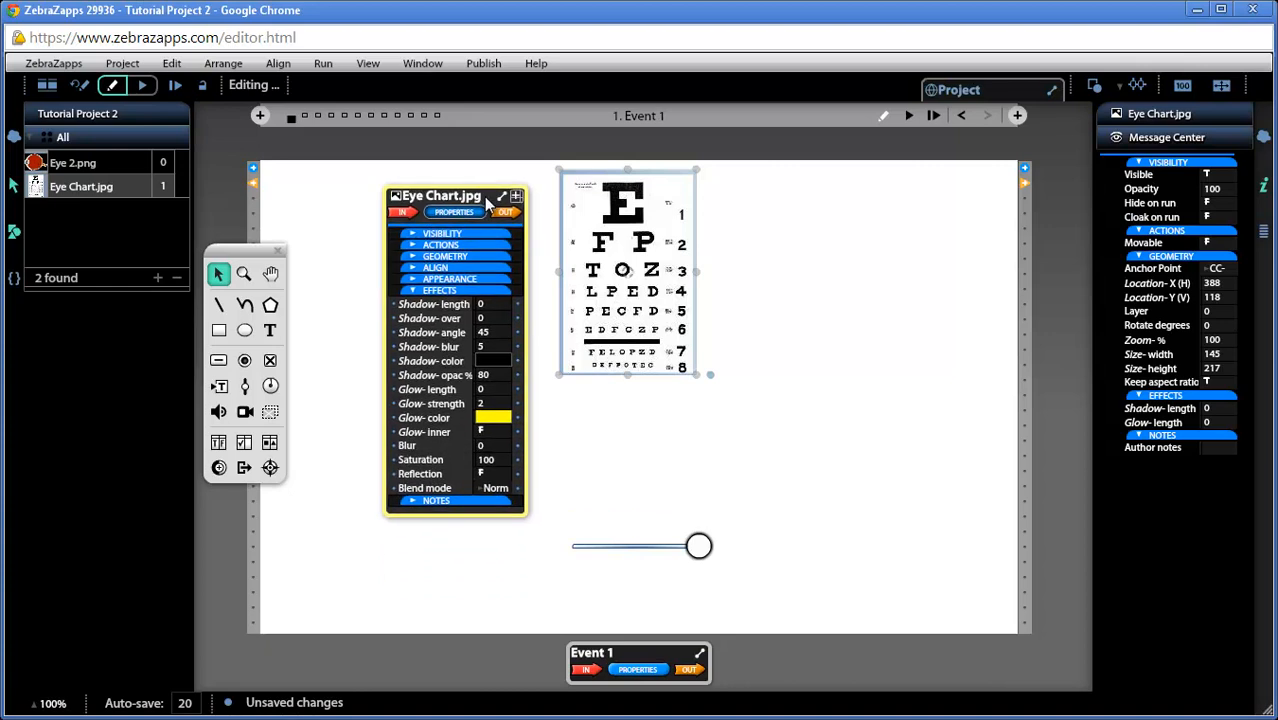
left_click(475, 292)
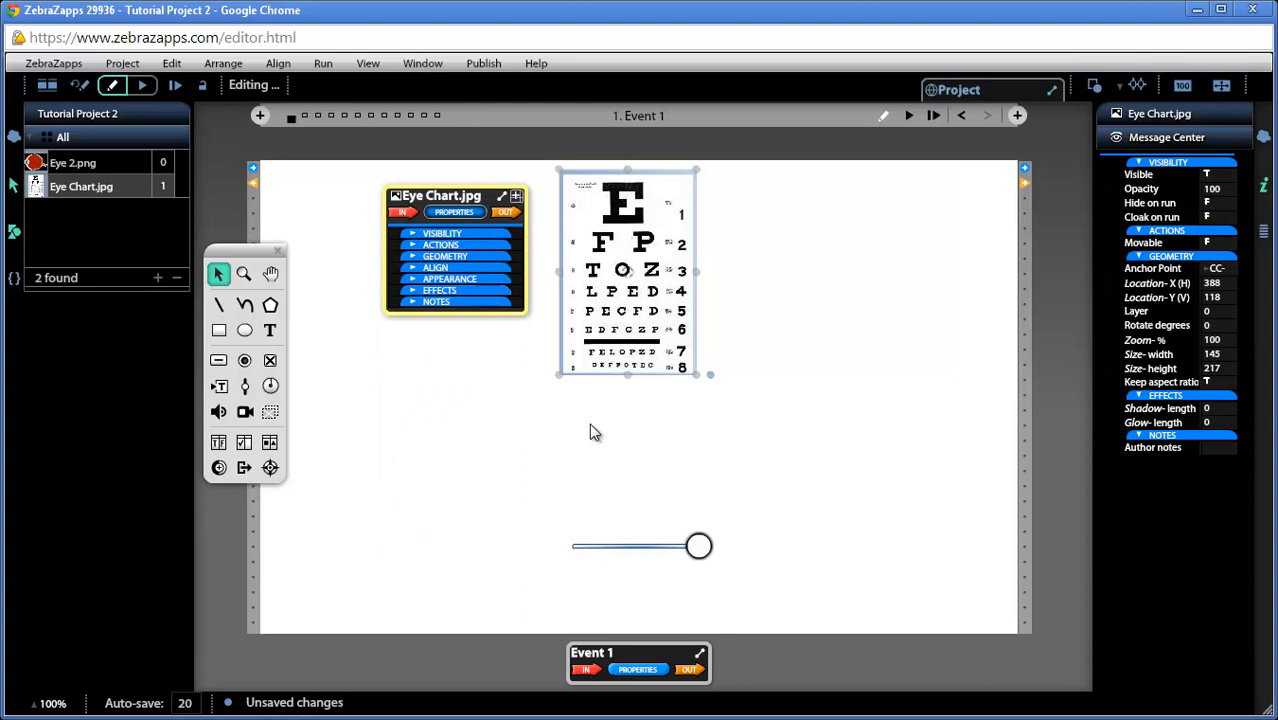
Reset the slider to 0 and wire its Slider-% property to the eye chart's Blur property
left_click(629, 545)
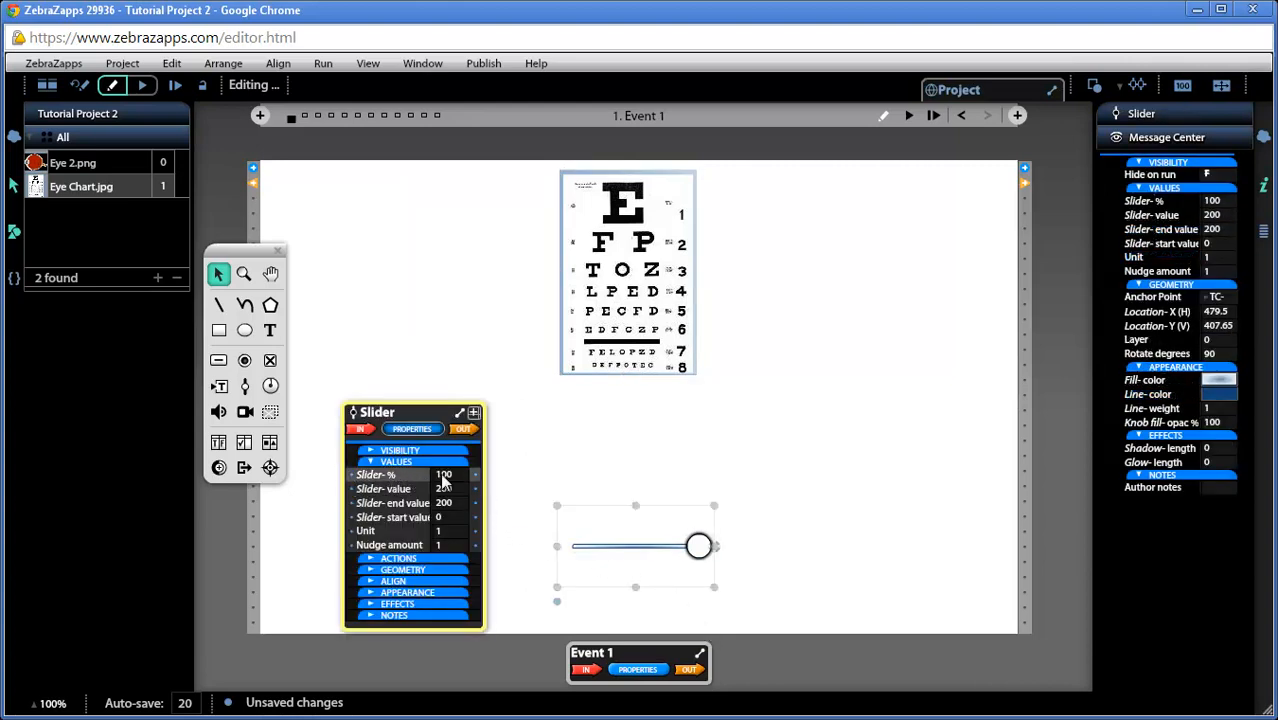
left_click_drag(698, 546, 569, 549)
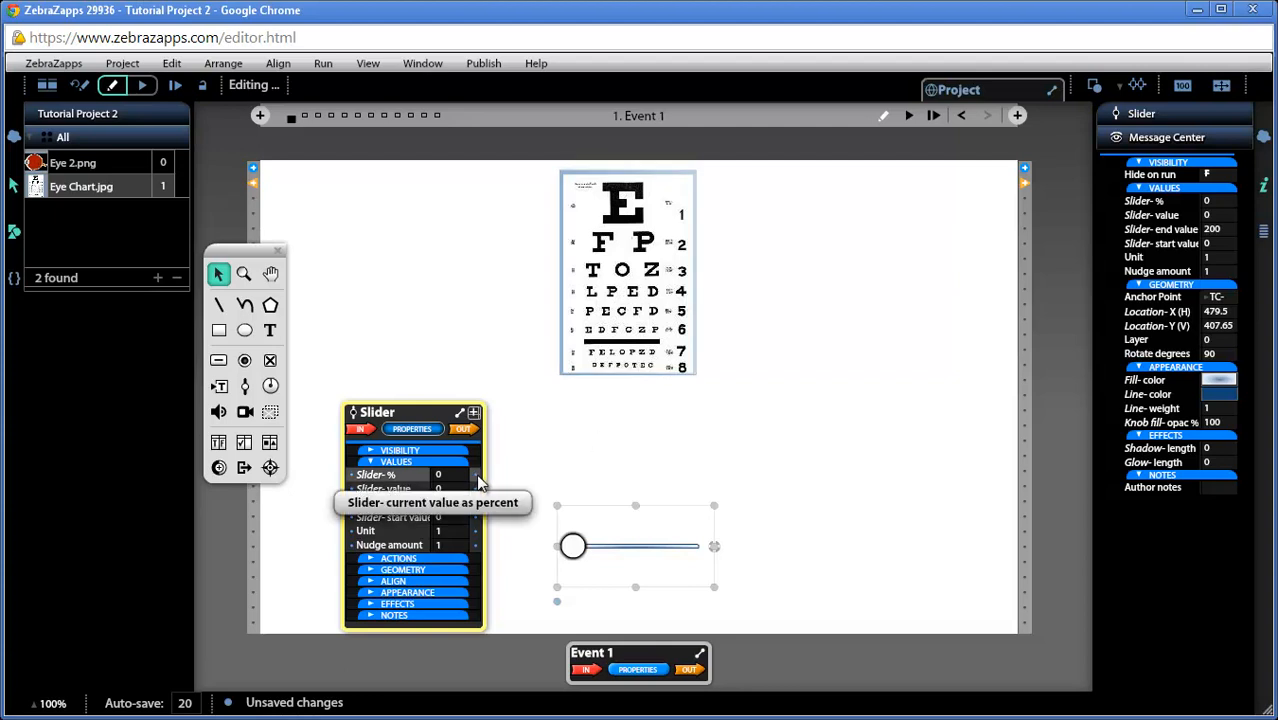
left_click_drag(476, 480, 497, 293)
left_click(497, 291)
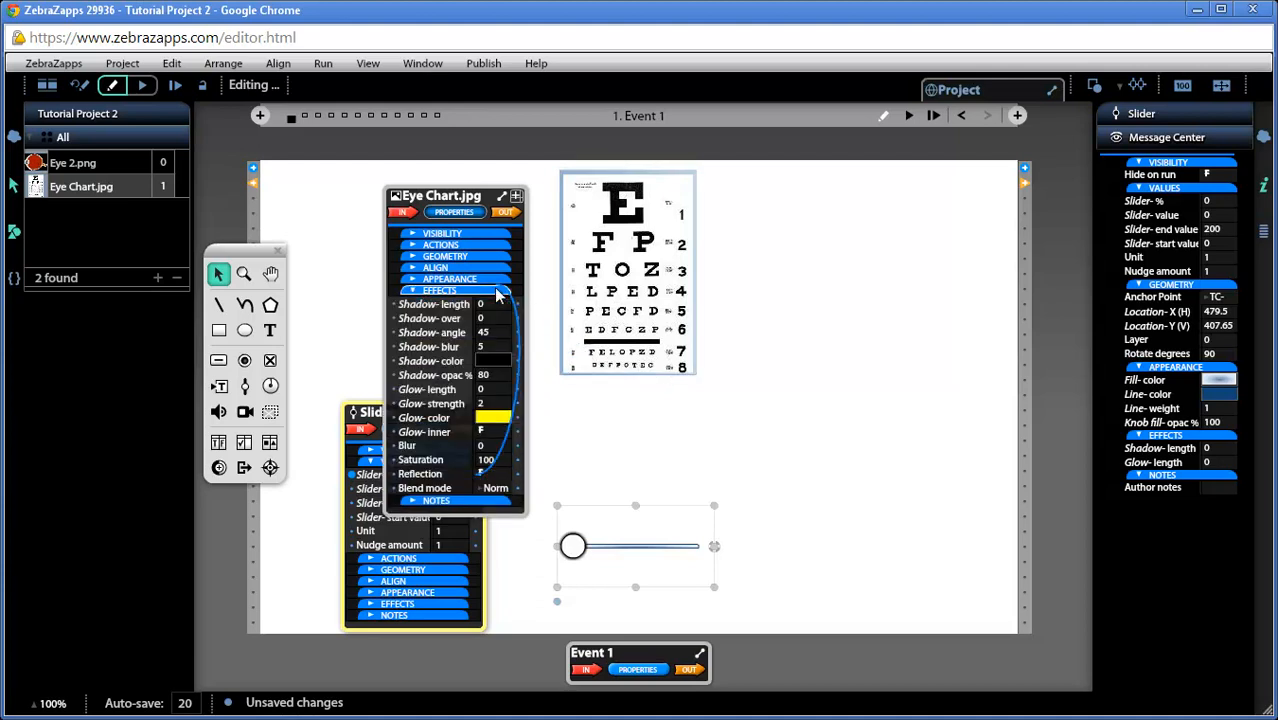
left_click(435, 446)
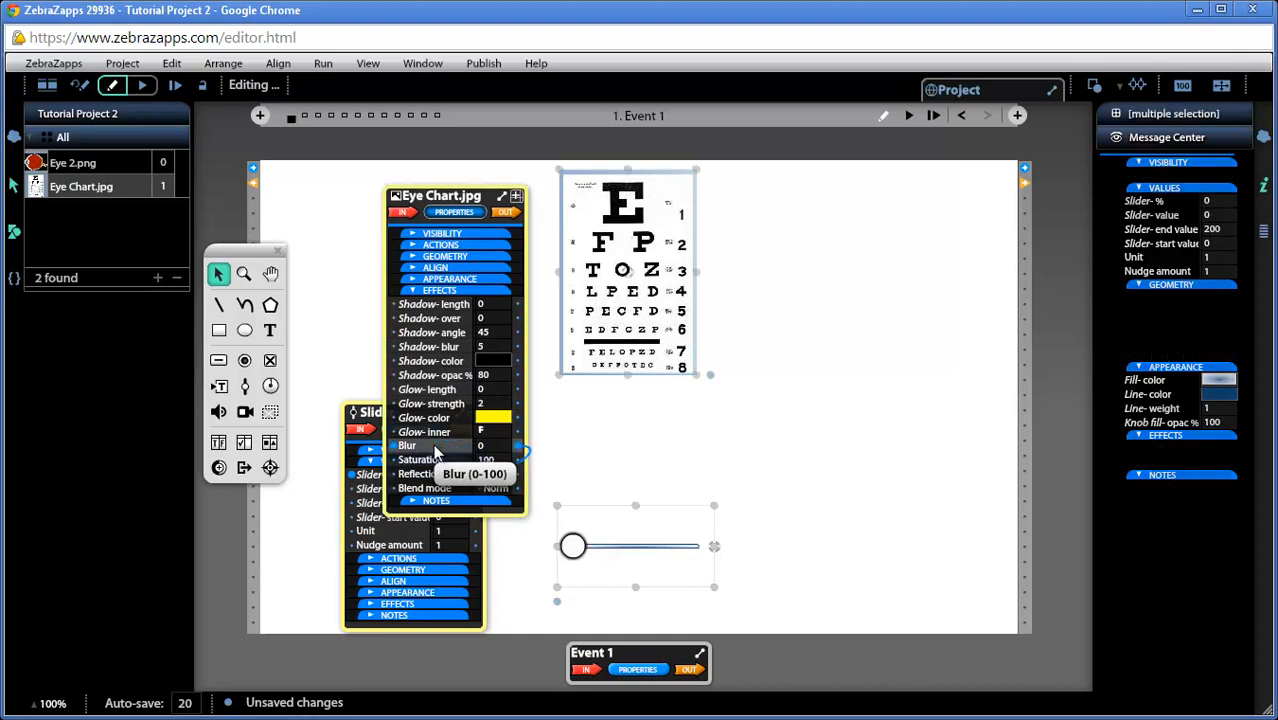
left_click(467, 210)
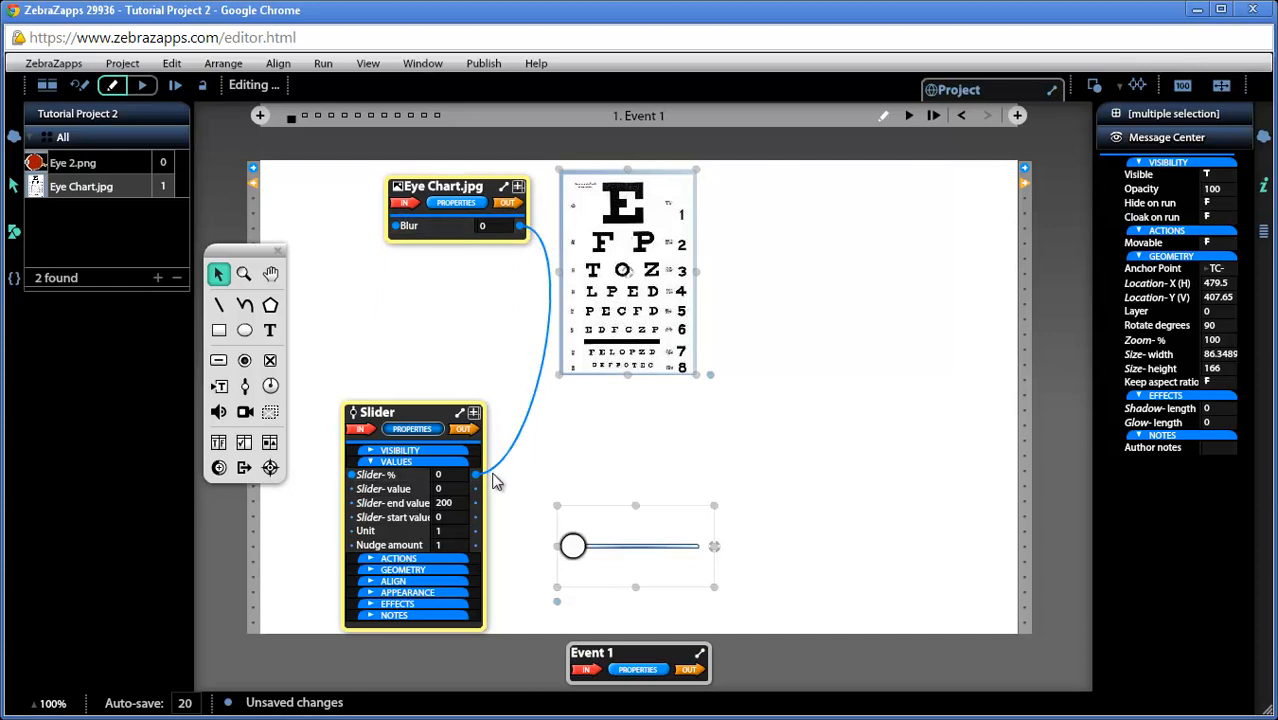
Test the blur connection by moving the slider to about 43.5% and back to 0
left_click_drag(572, 546, 627, 546)
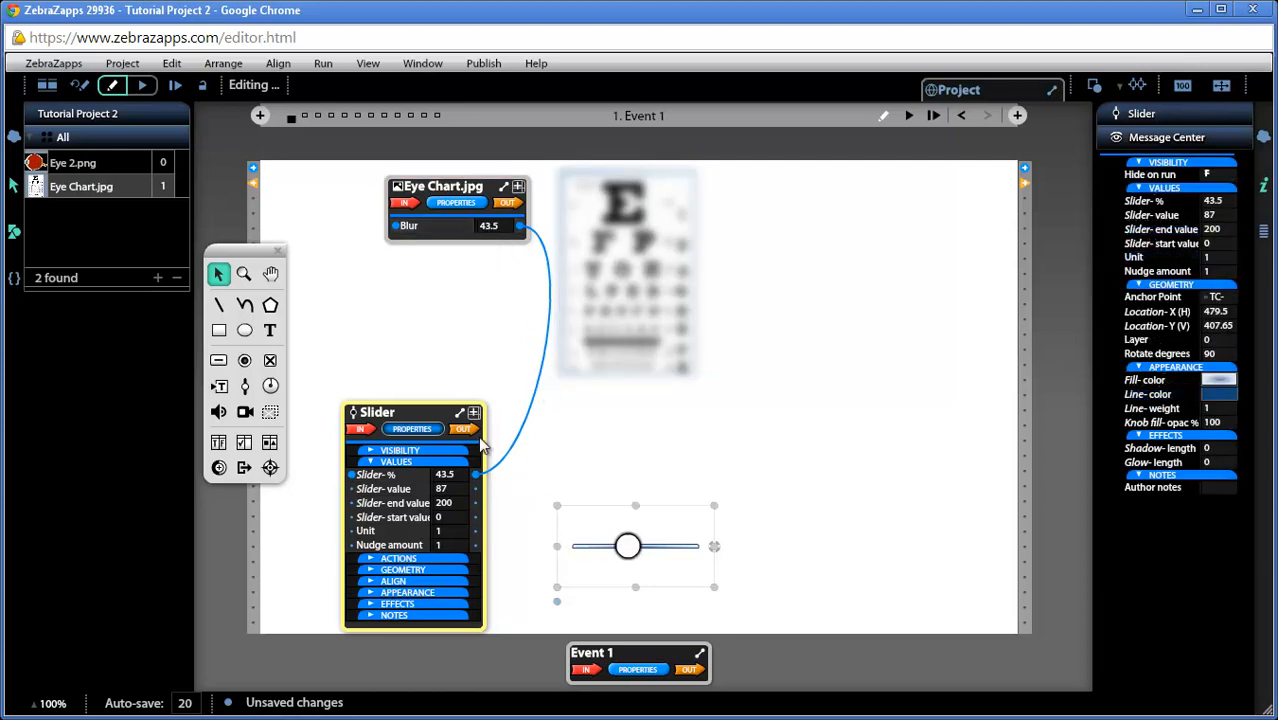
left_click_drag(627, 548, 568, 546)
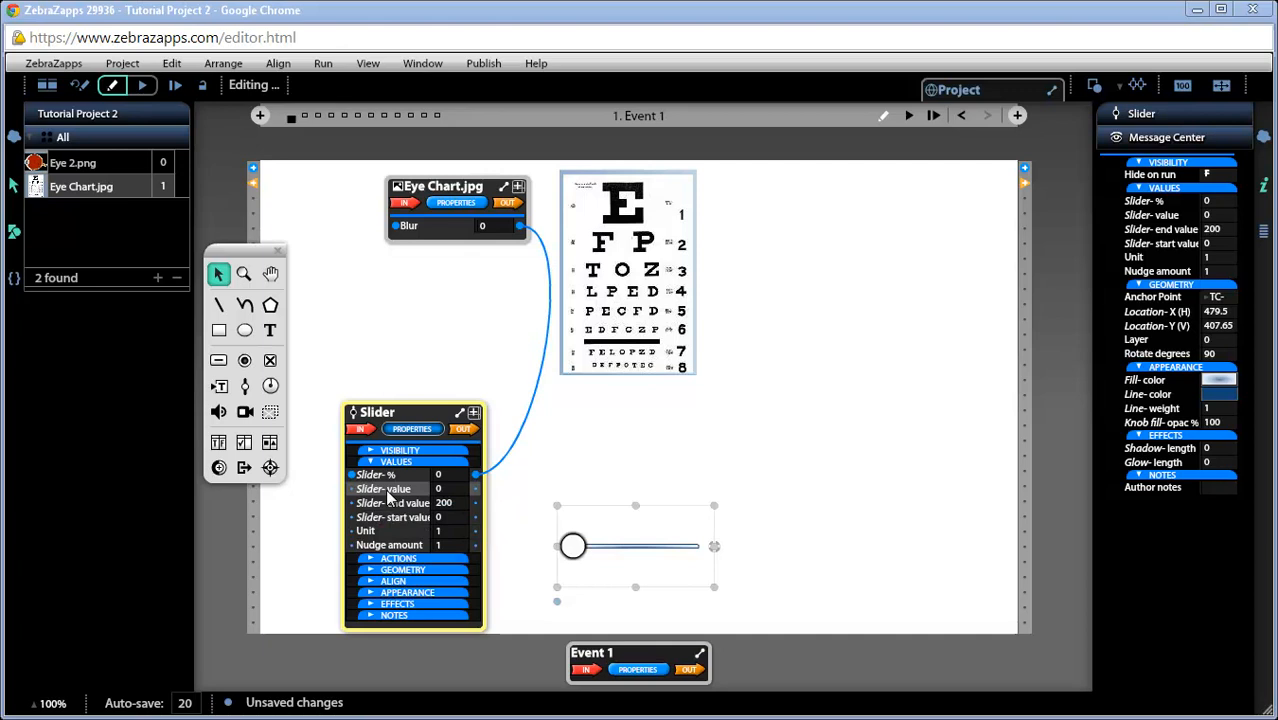
Place Eye 2.png on the stage, shrink it to about 193 wide and move it between the eye chart and slider
left_click_drag(58, 167, 618, 452)
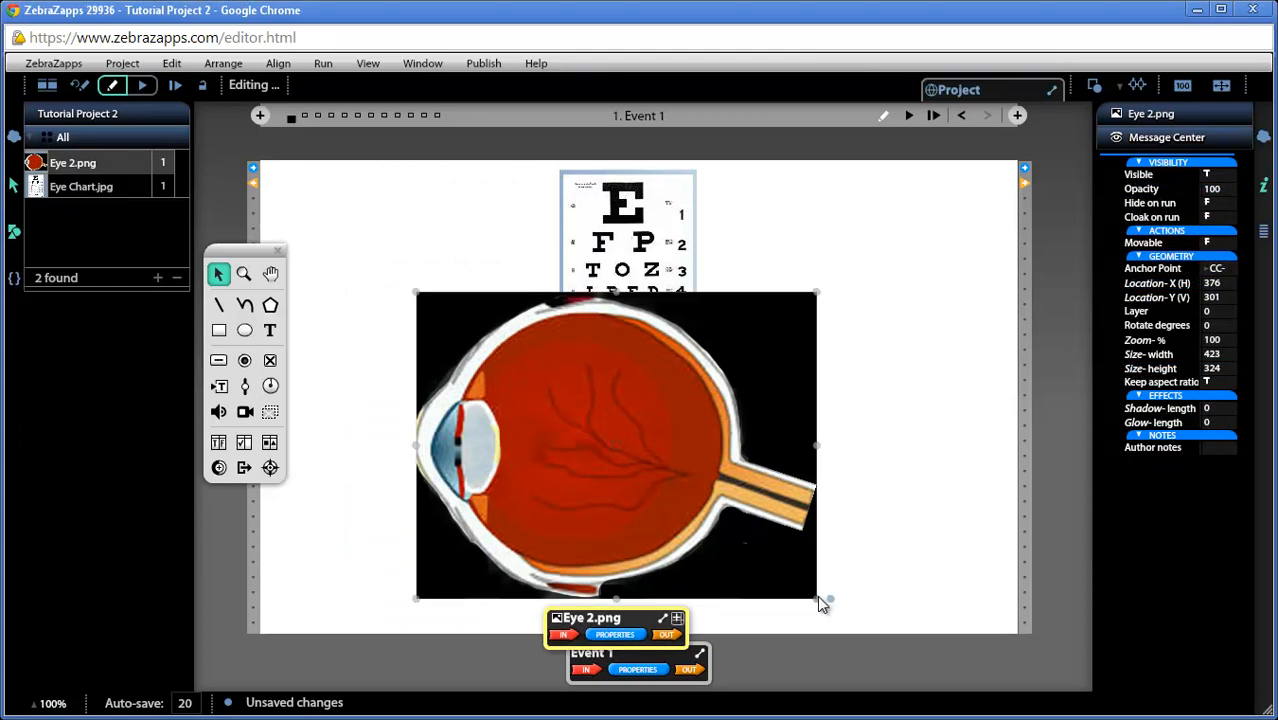
left_click_drag(816, 597, 614, 410)
left_click_drag(521, 382, 612, 450)
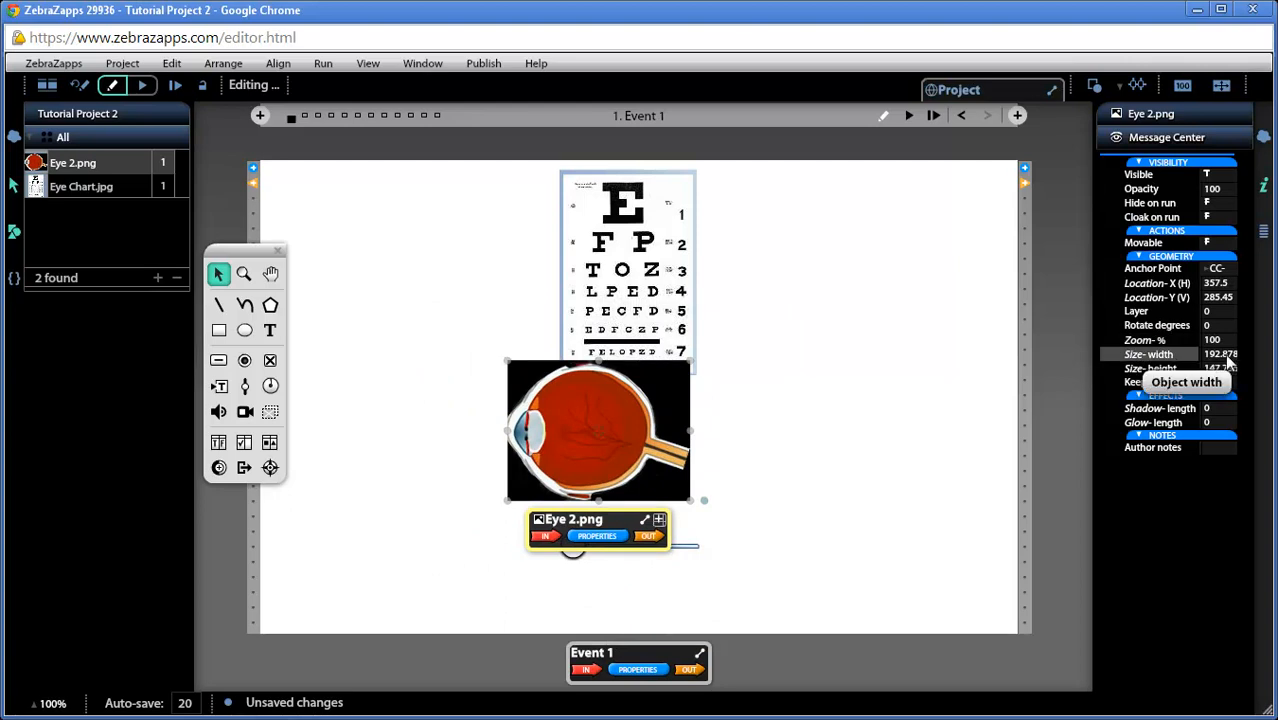
Set the eye image's width to 130 and center it beneath the eye chart, adjusting the chart's position slightly
left_click(1229, 358)
type("13")
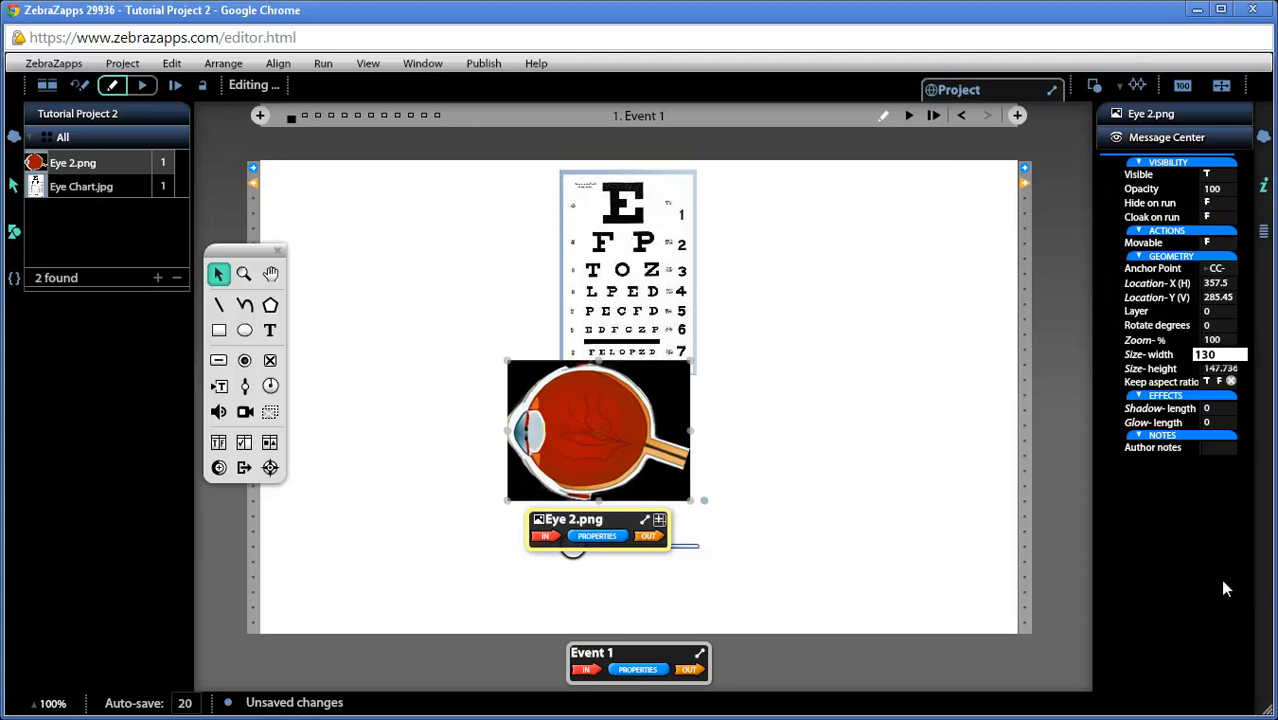
type("0")
key("Return")
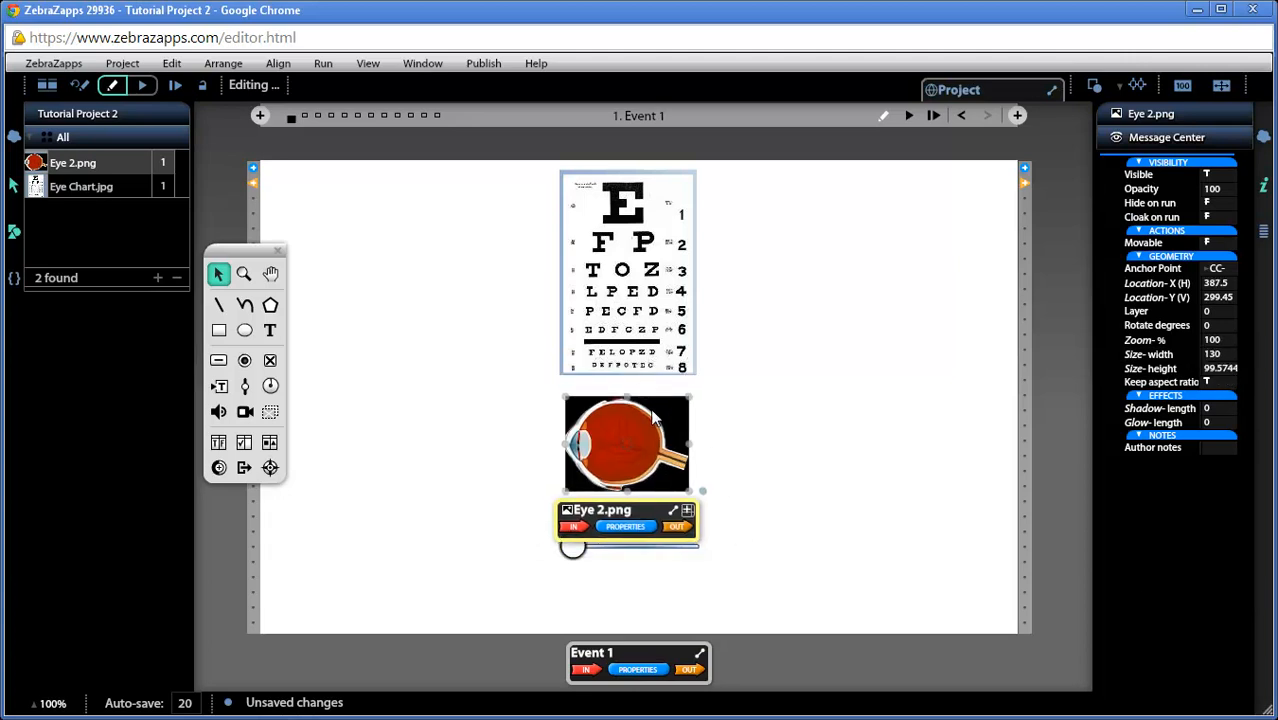
left_click(648, 338)
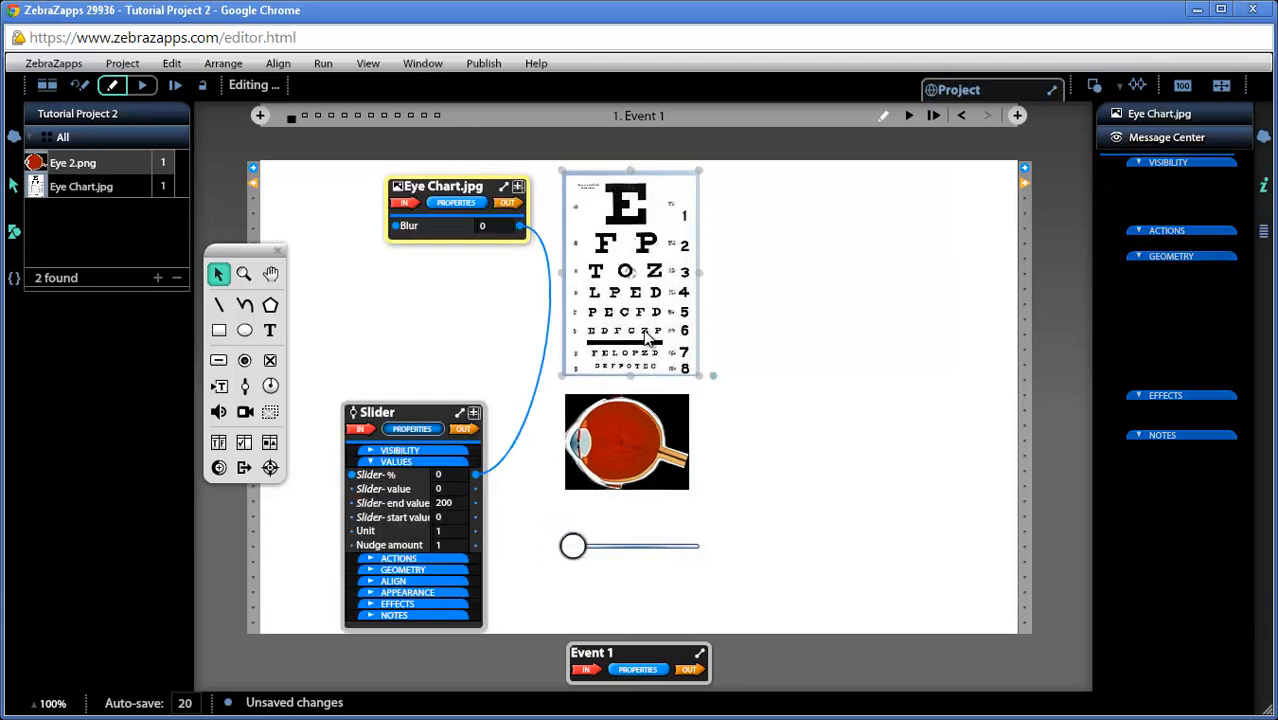
left_click_drag(648, 338, 645, 340)
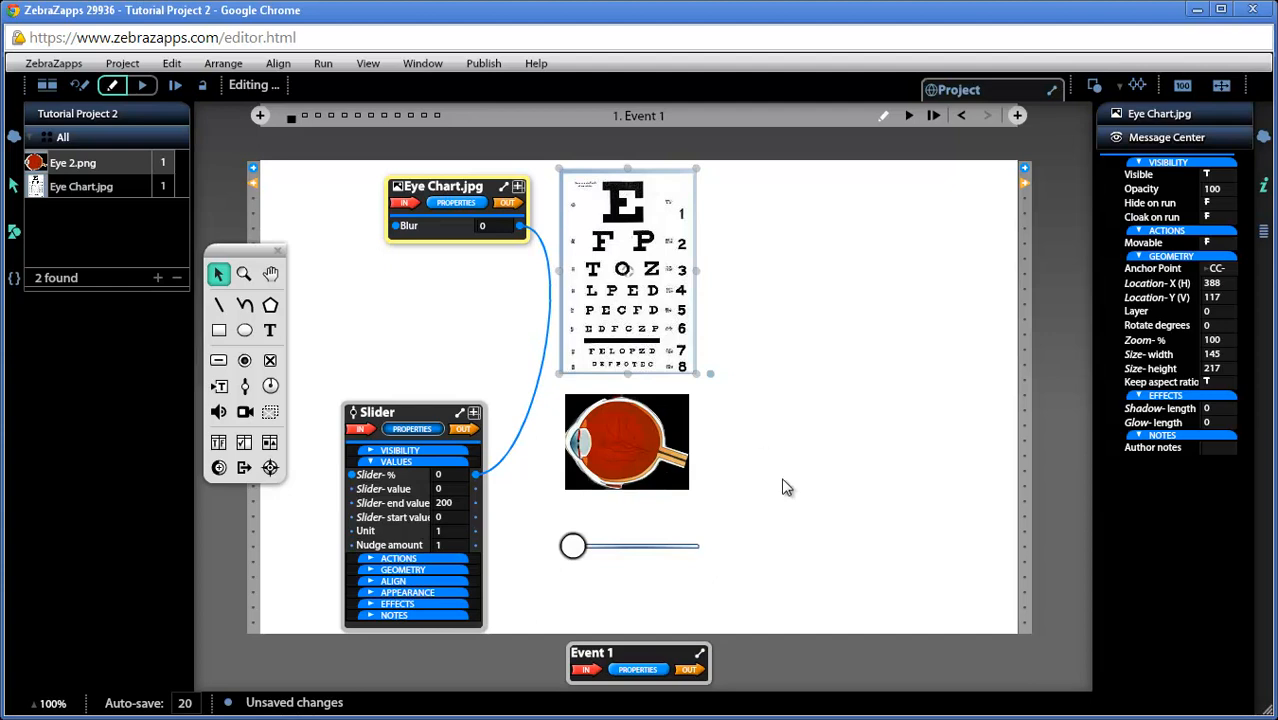
Turn off Keep aspect ratio for the eye image and move its ribbon to the empty area beside the eye chart
left_click(631, 431)
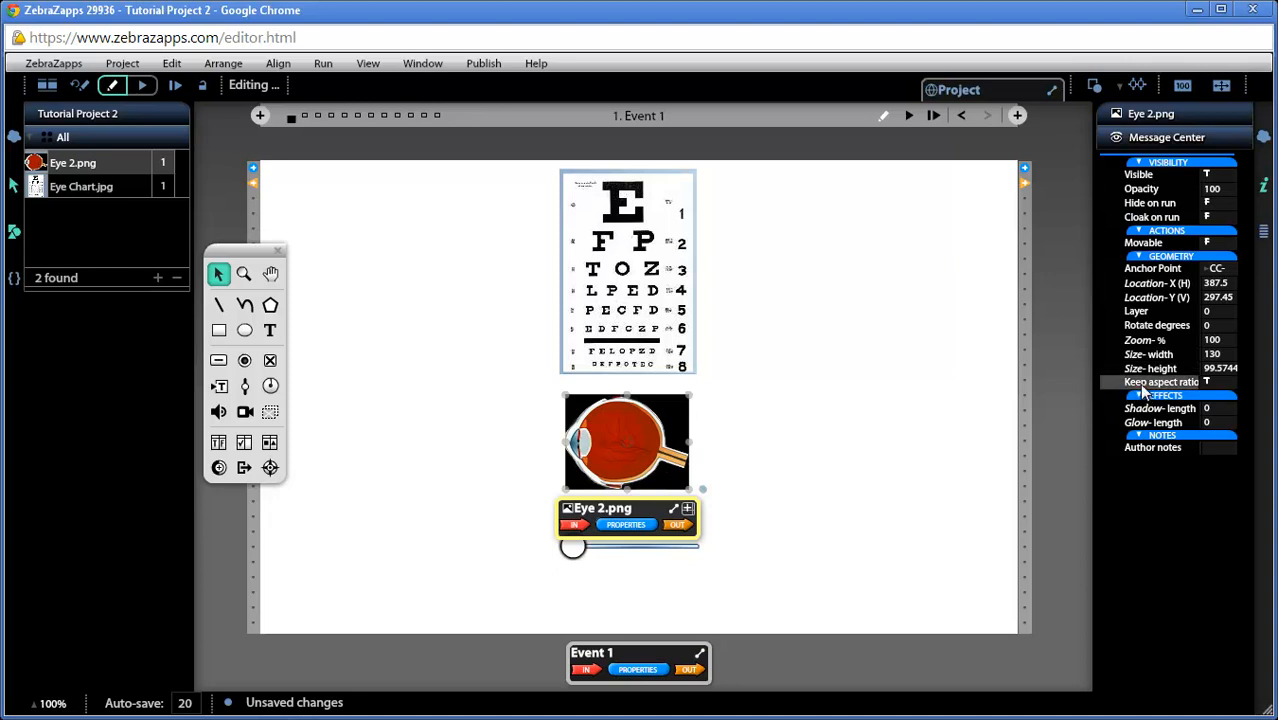
left_click(1206, 382)
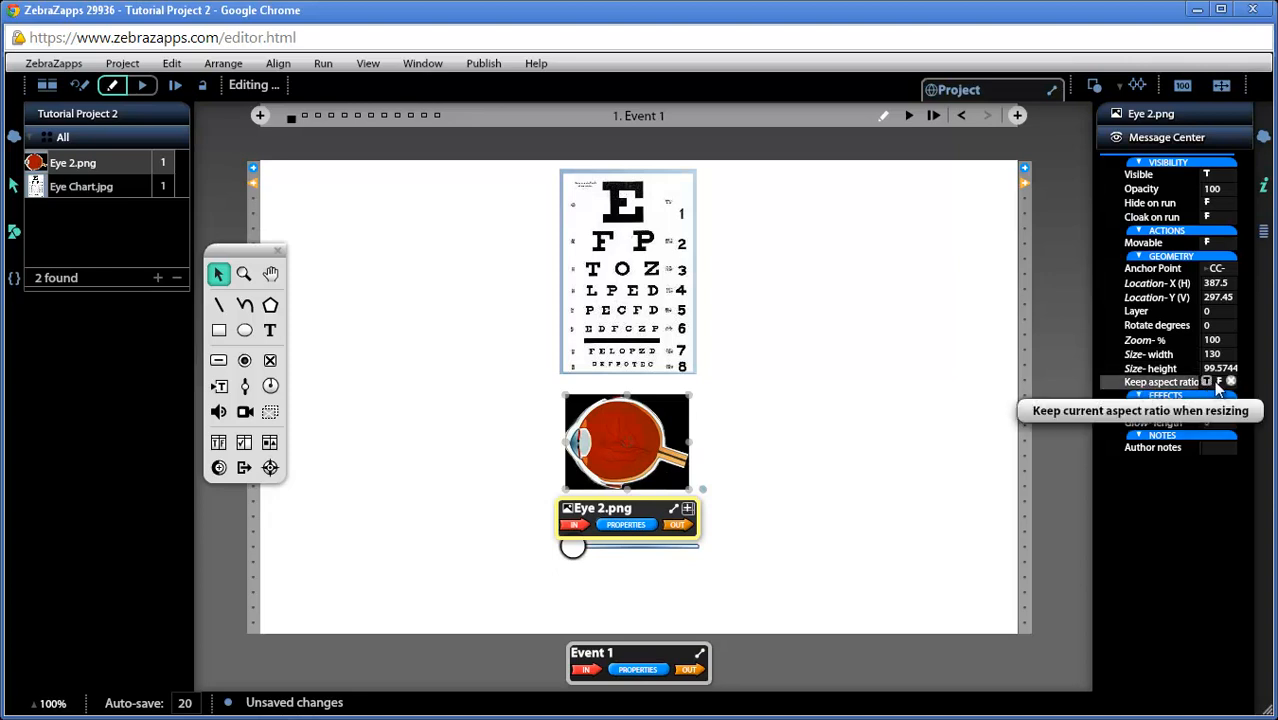
left_click(1220, 383)
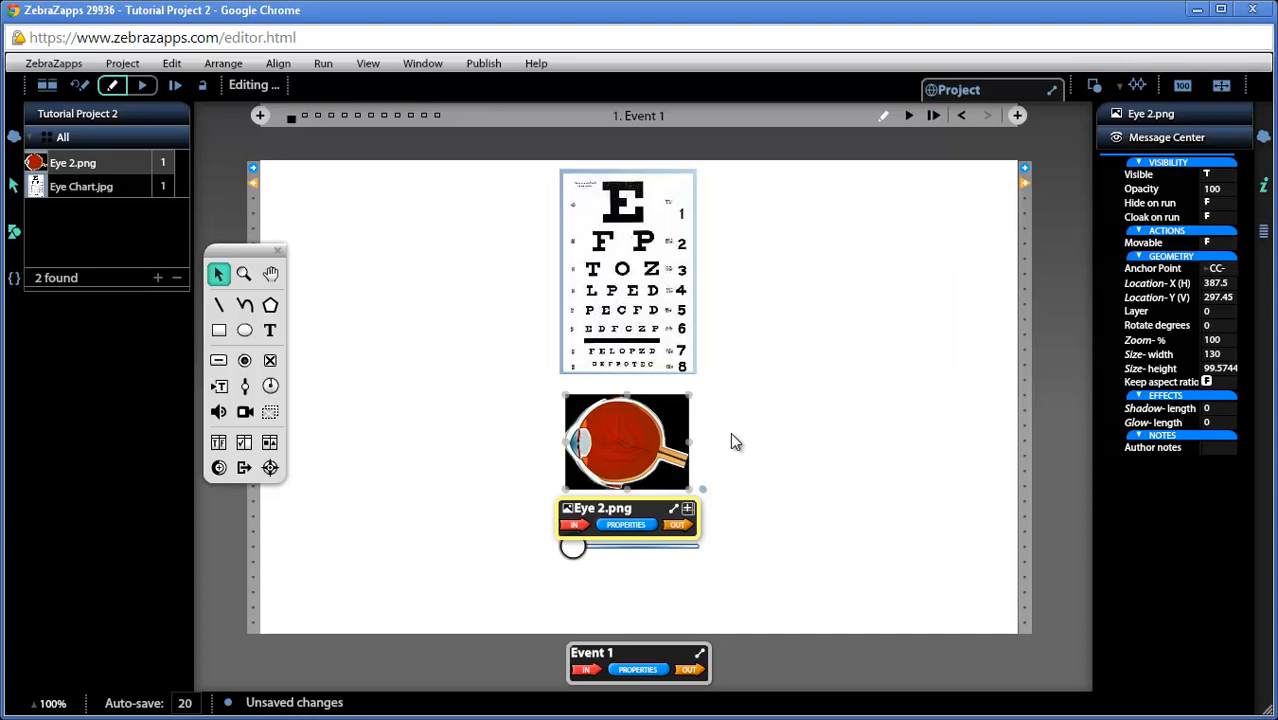
left_click_drag(655, 508, 493, 360)
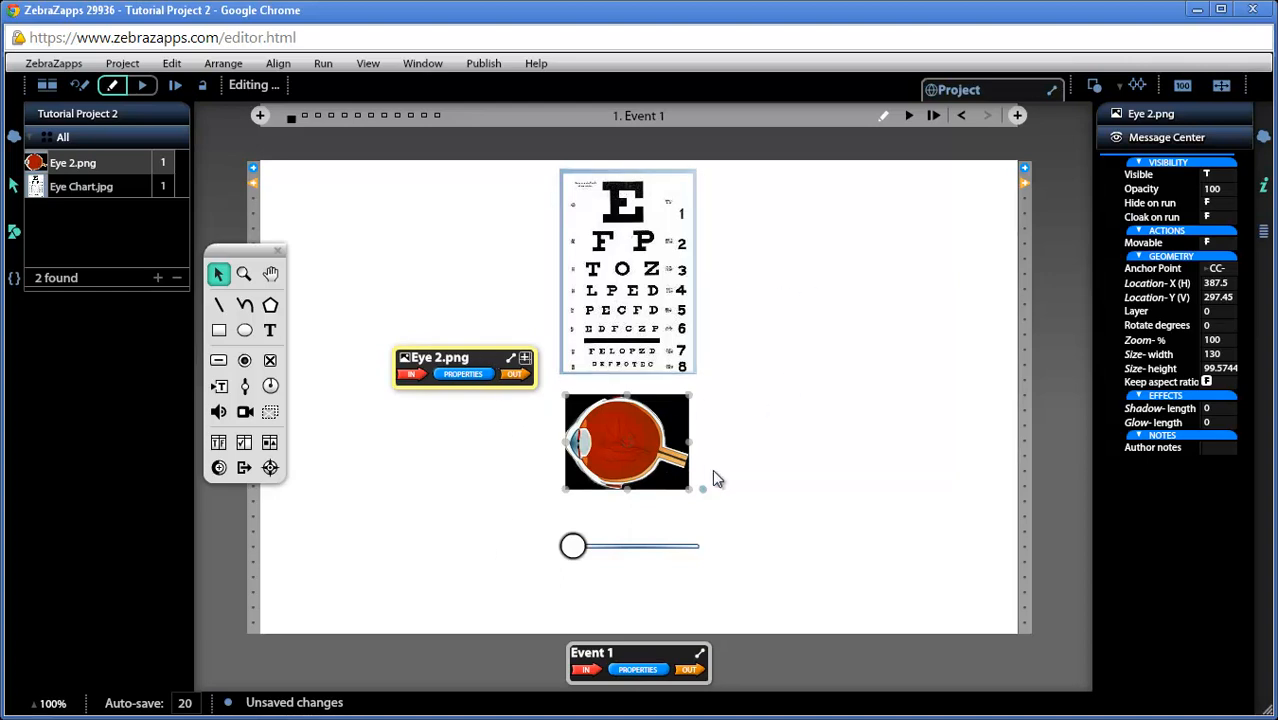
Set the slider's start value to 130 to match the eye image's width
mouse_move(573, 546)
left_mouse_down()
mouse_move(655, 547)
mouse_move(572, 556)
left_mouse_up()
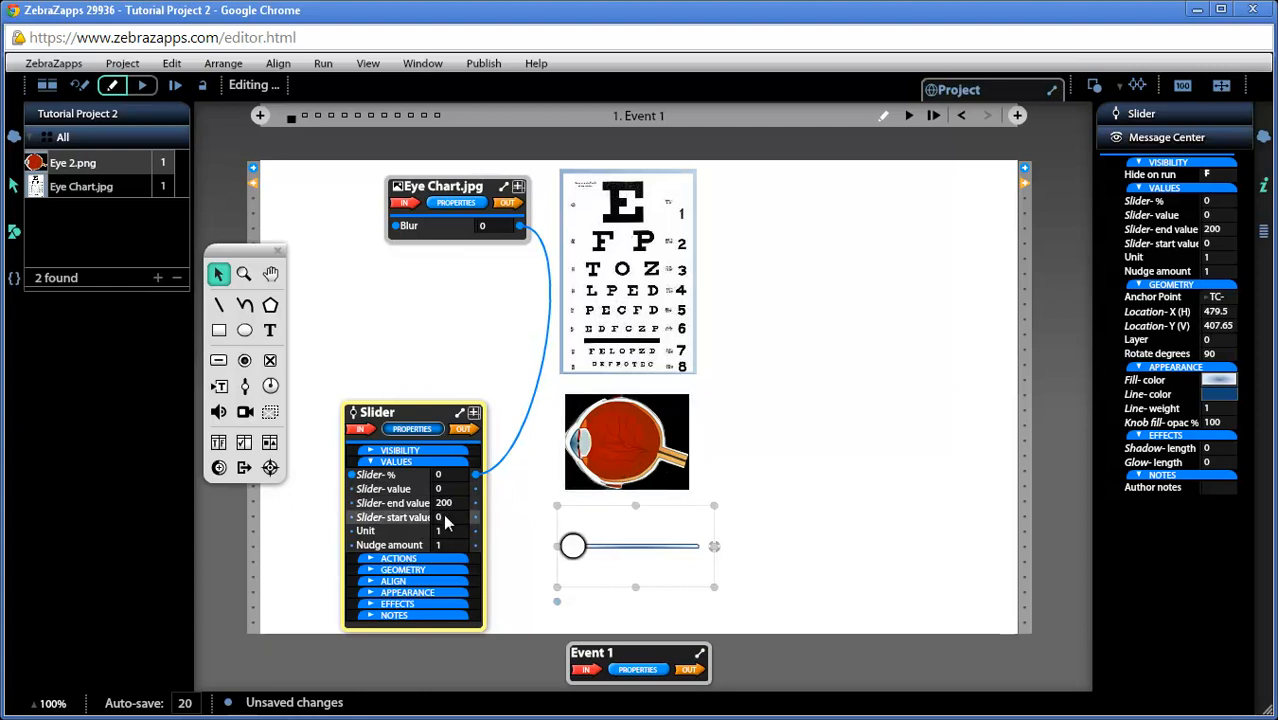
left_click(633, 437)
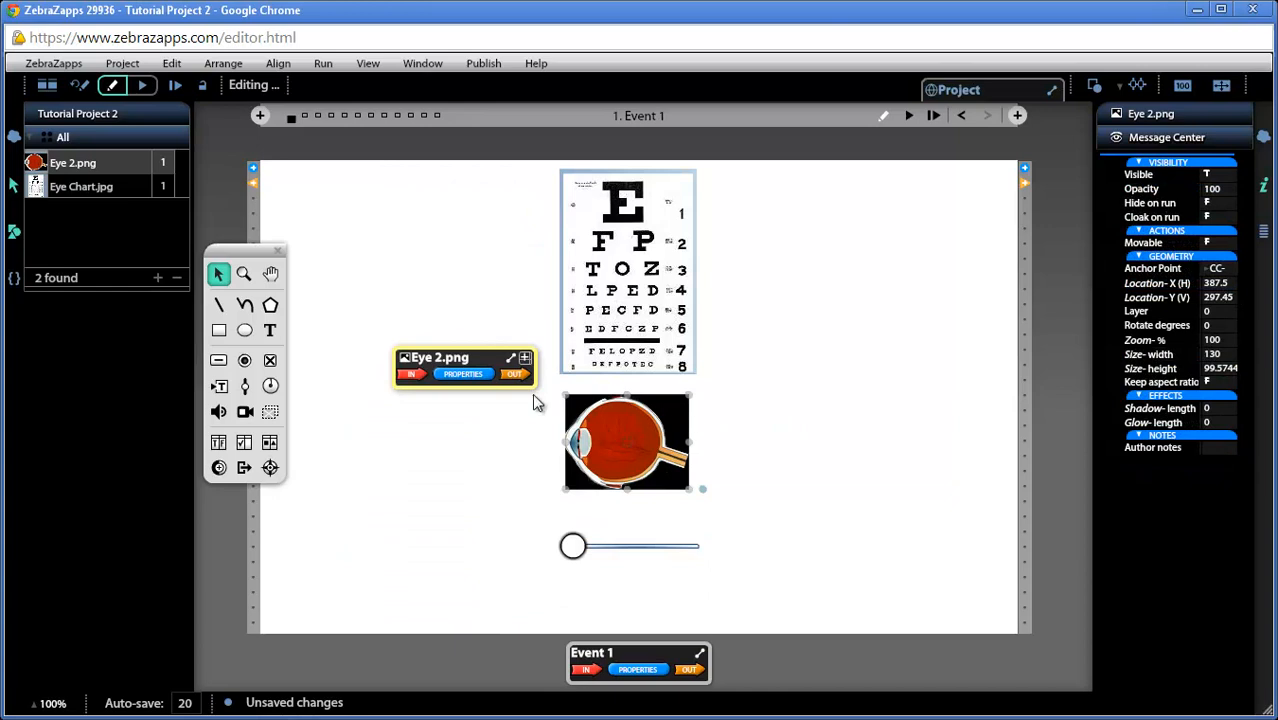
left_click(614, 545)
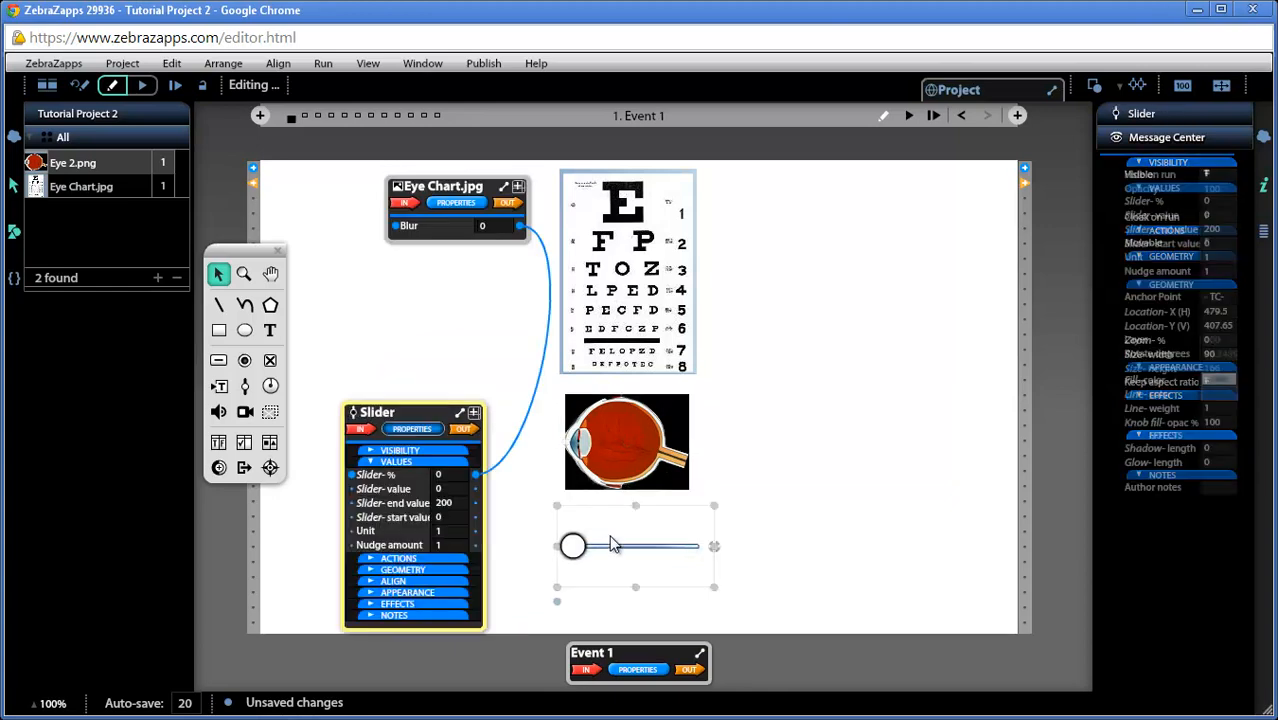
left_click(445, 514)
type("13")
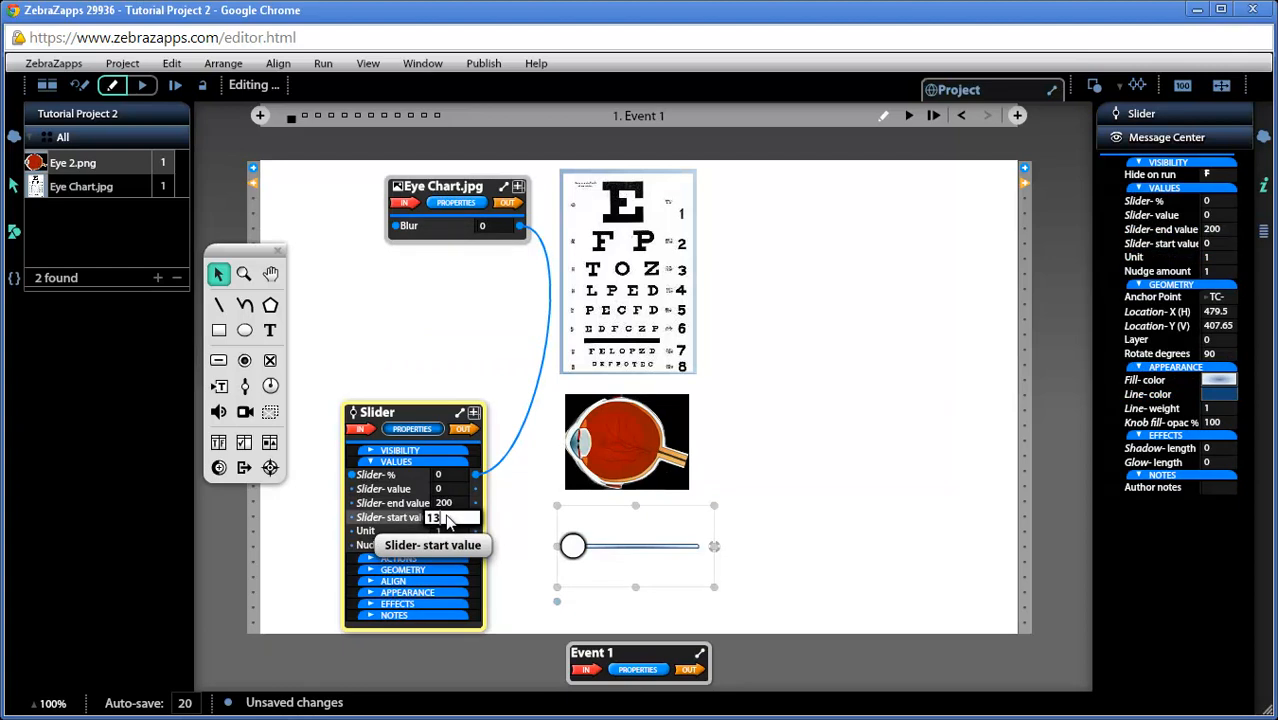
key("Return")
mouse_move(577, 549)
left_mouse_down()
mouse_move(620, 555)
mouse_move(570, 560)
left_mouse_up()
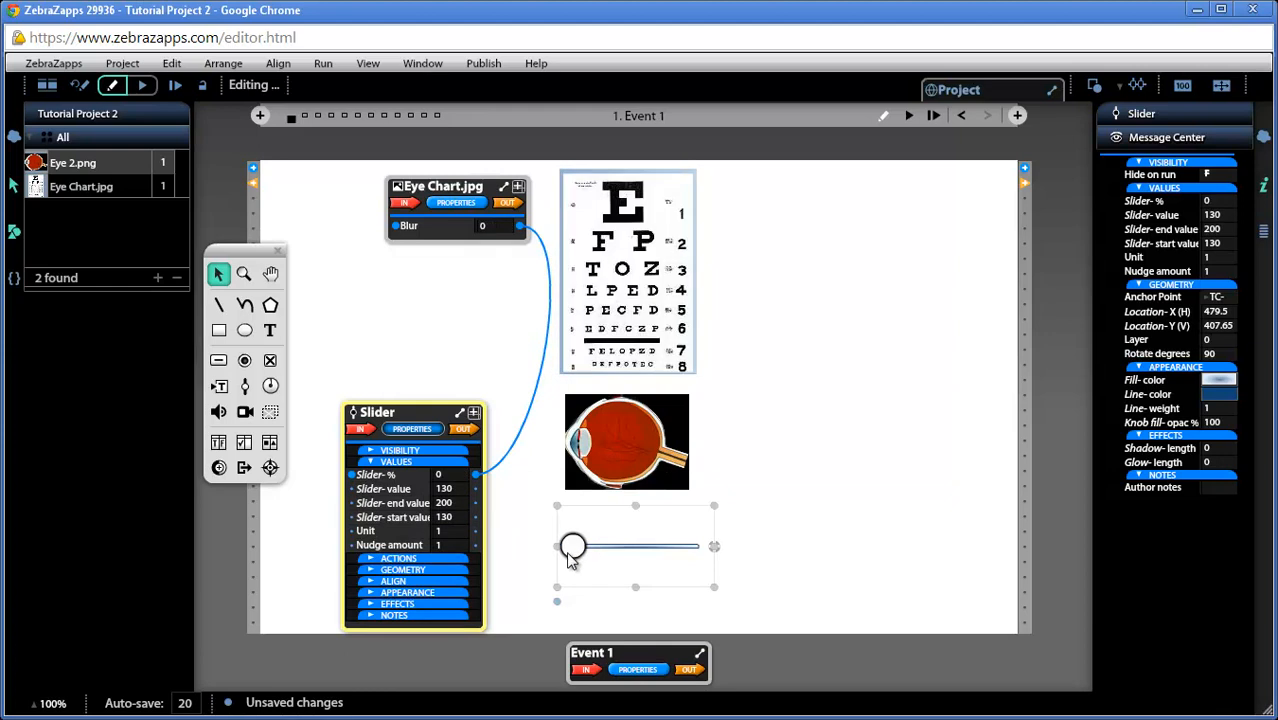
Set the slider's end value to 180 and try the slider to its maximum and back
left_click(455, 506)
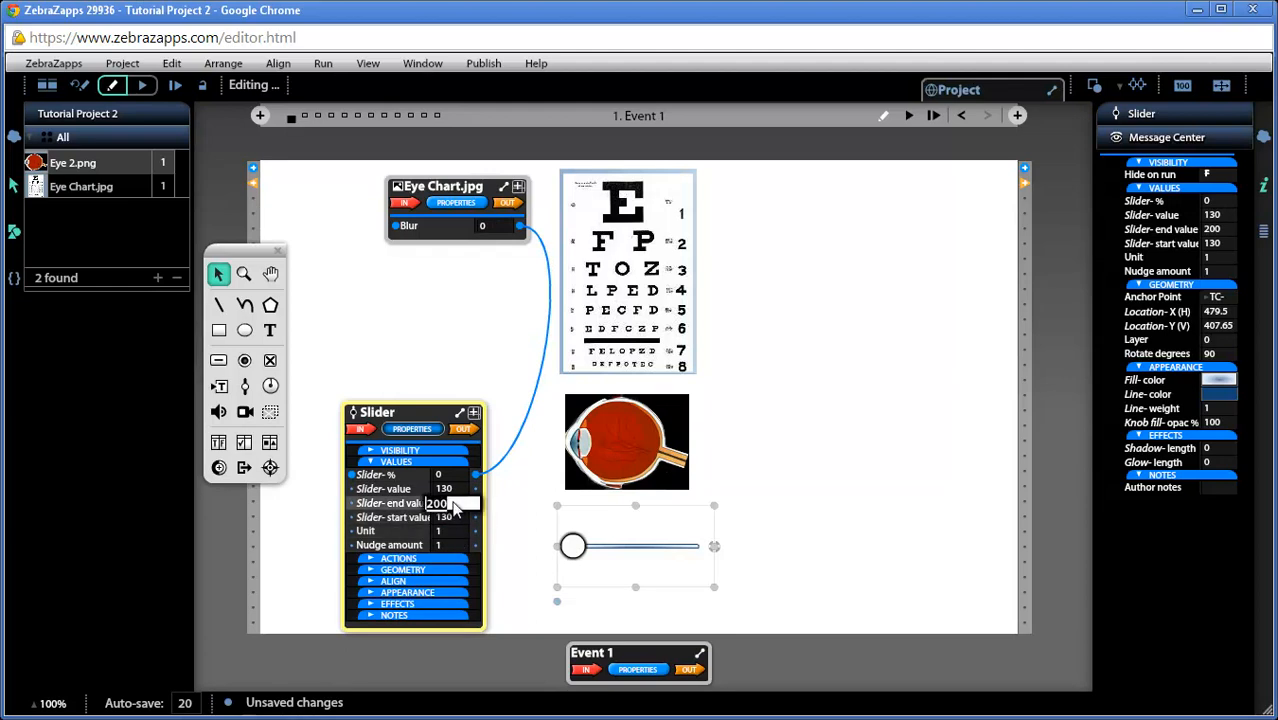
type("180")
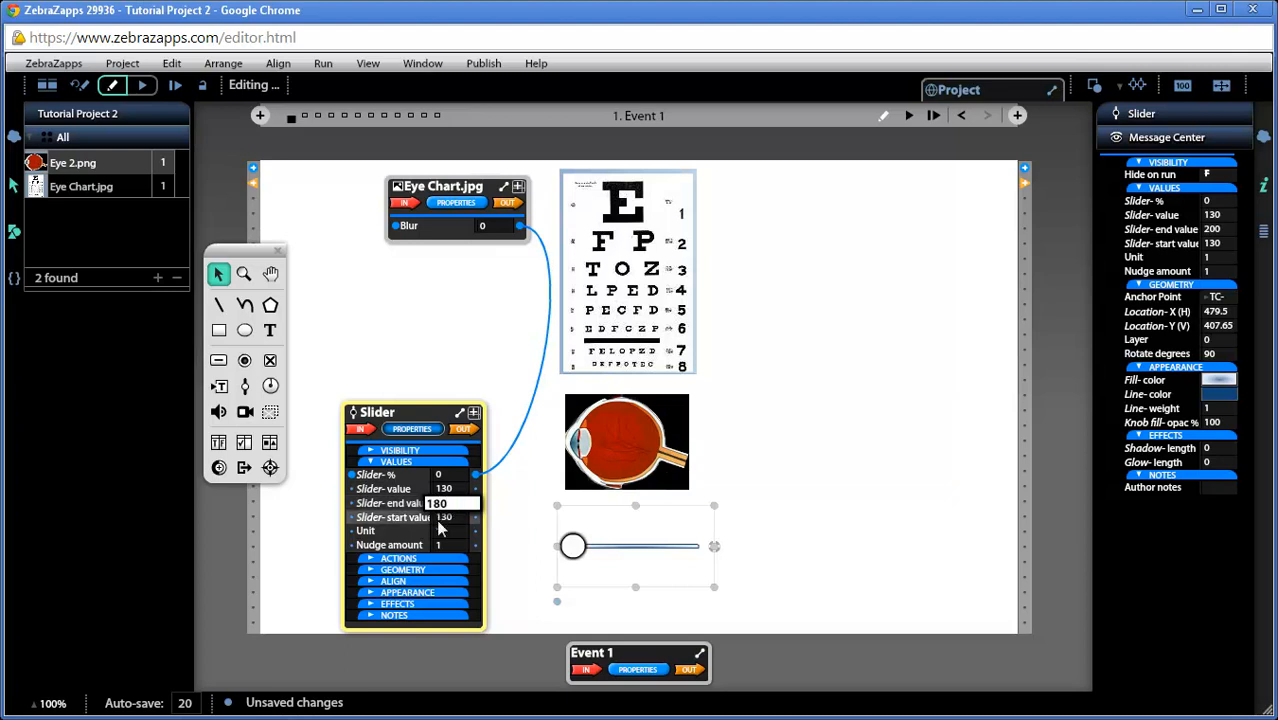
key("Return")
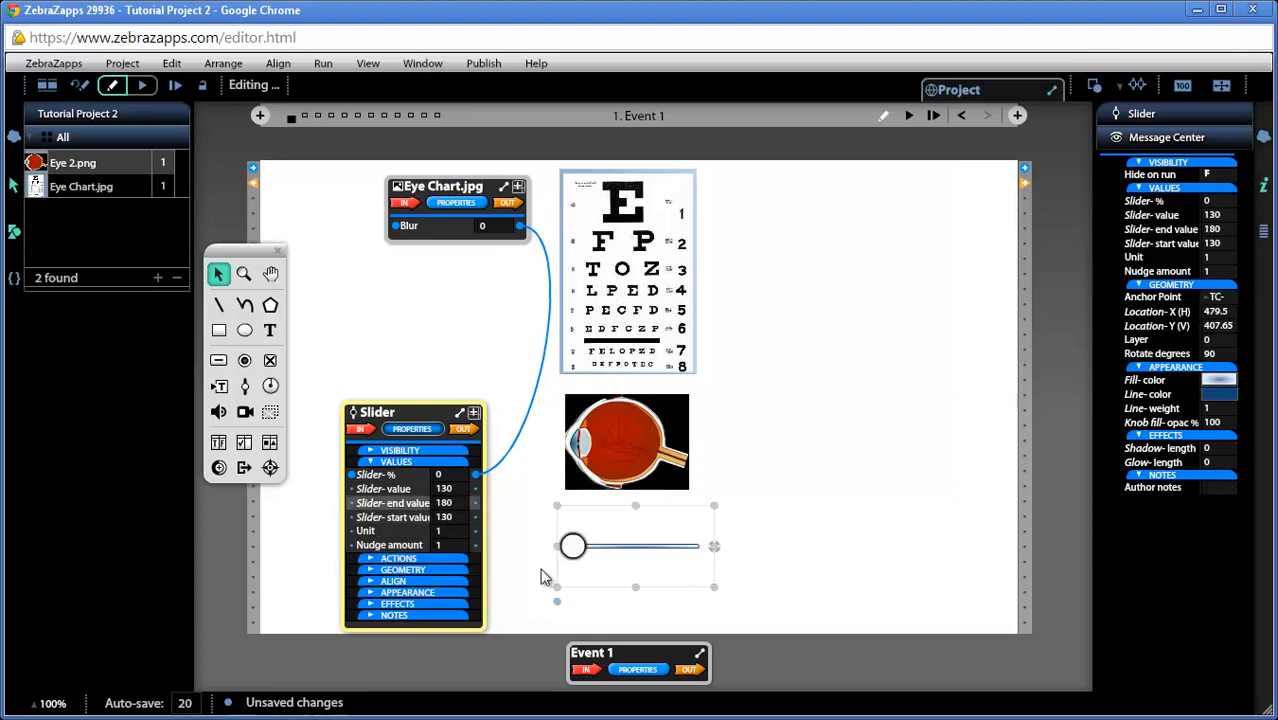
left_click_drag(578, 550, 700, 545)
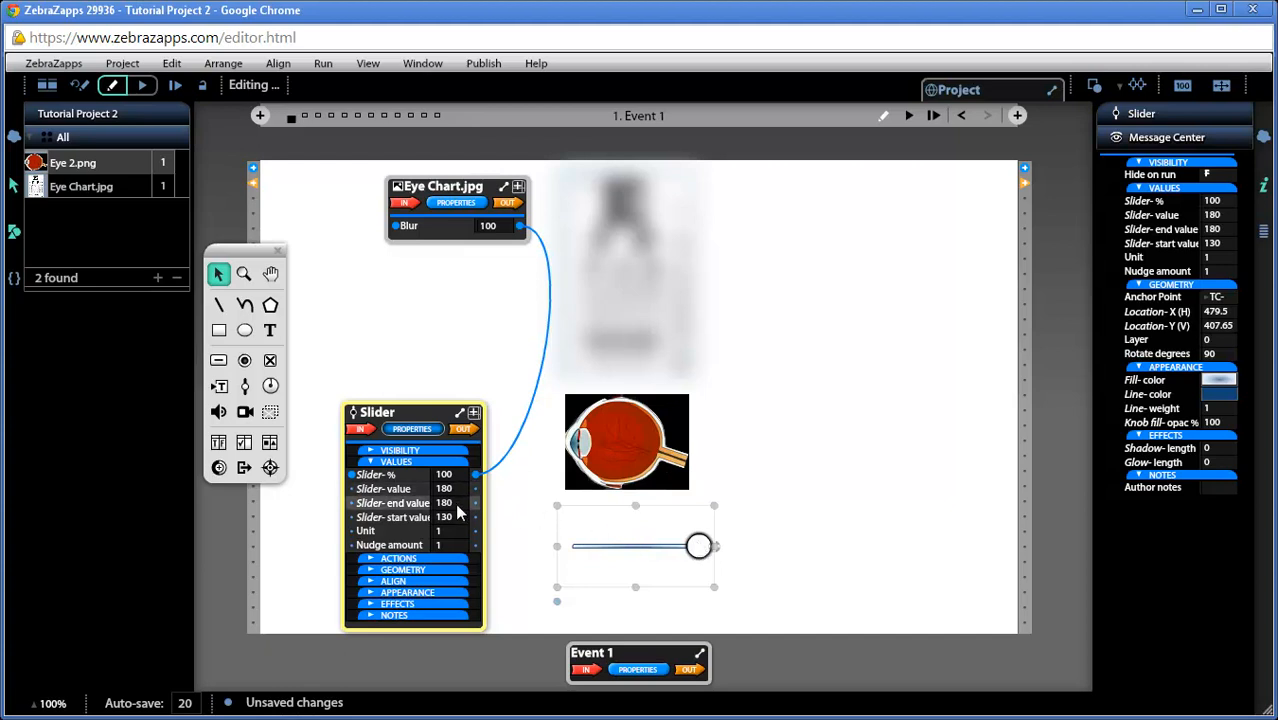
left_click_drag(699, 546, 562, 548)
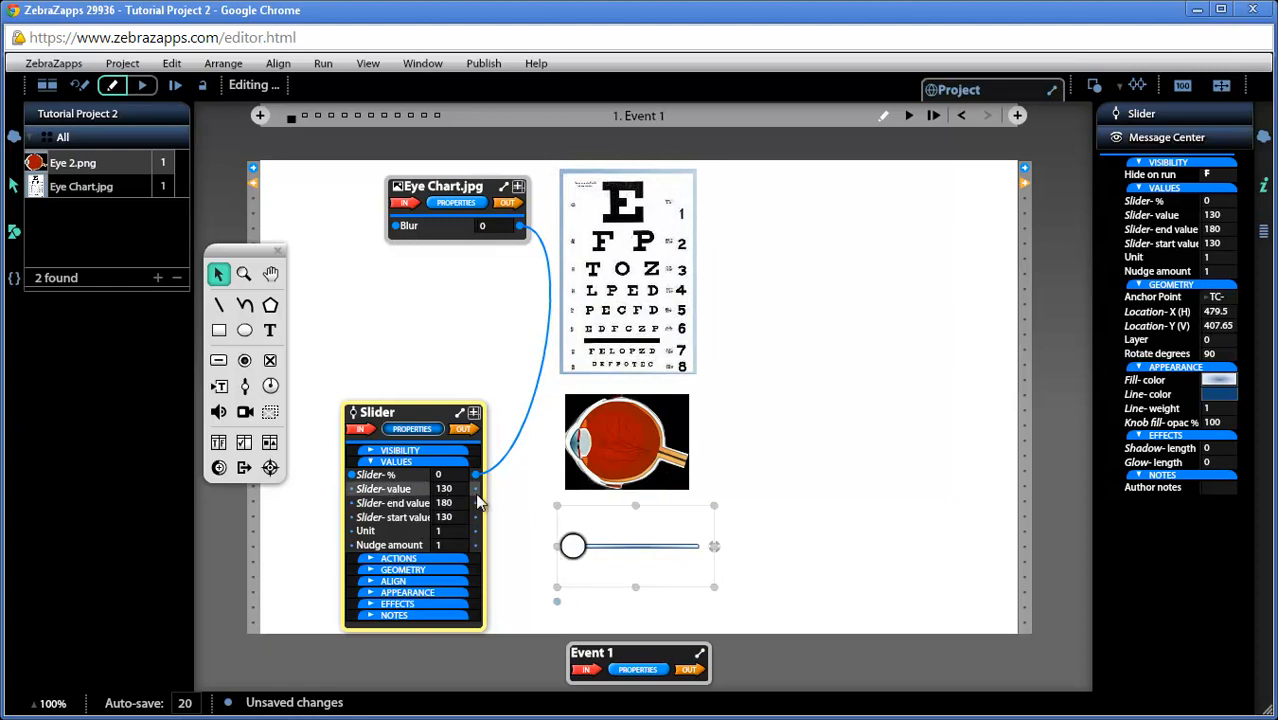
Wire the Slider- value property to the eye image's Size- width property and move the eye's ribbon clear of the slider's ribbon
left_click_drag(476, 488, 591, 446)
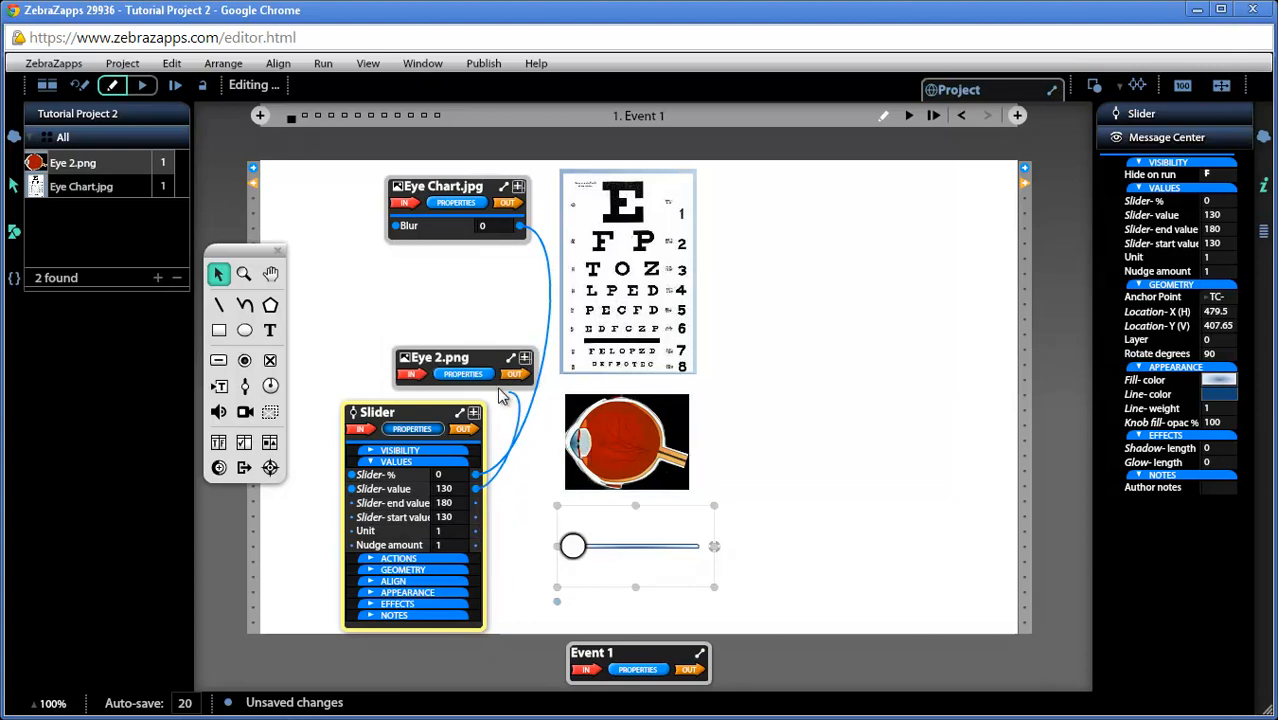
left_click(463, 373)
left_click(459, 418)
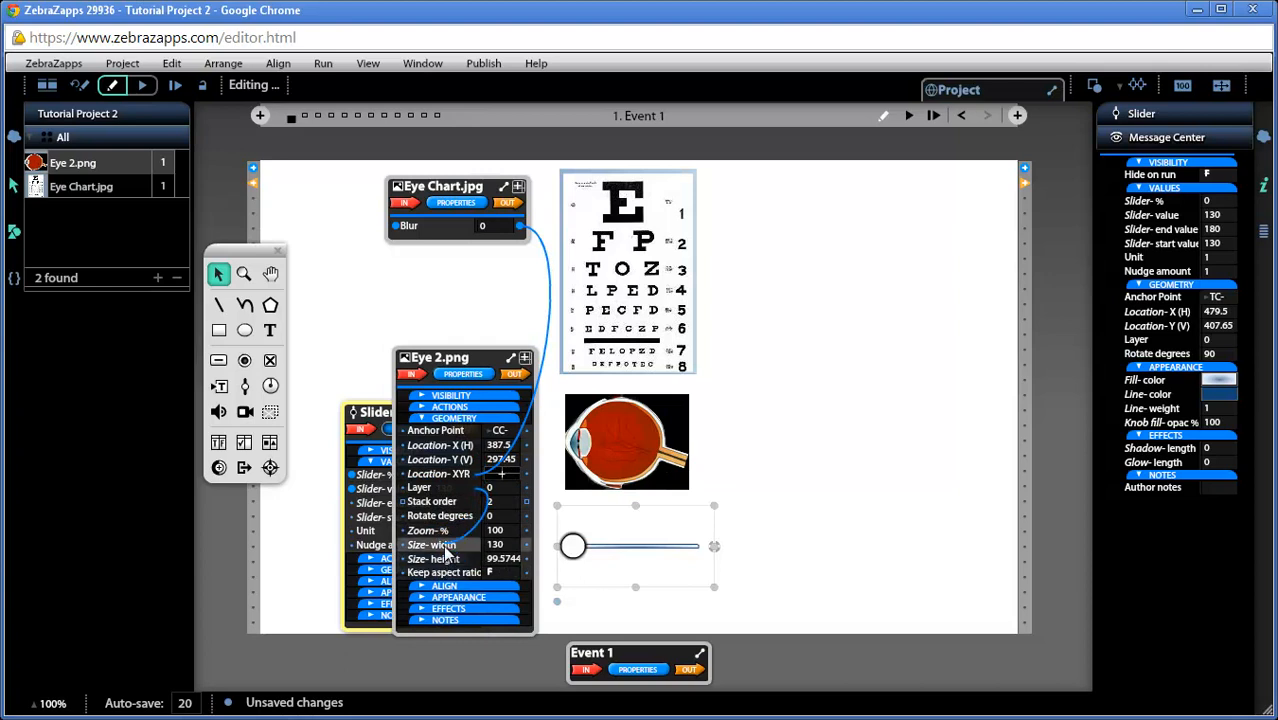
left_click(443, 546)
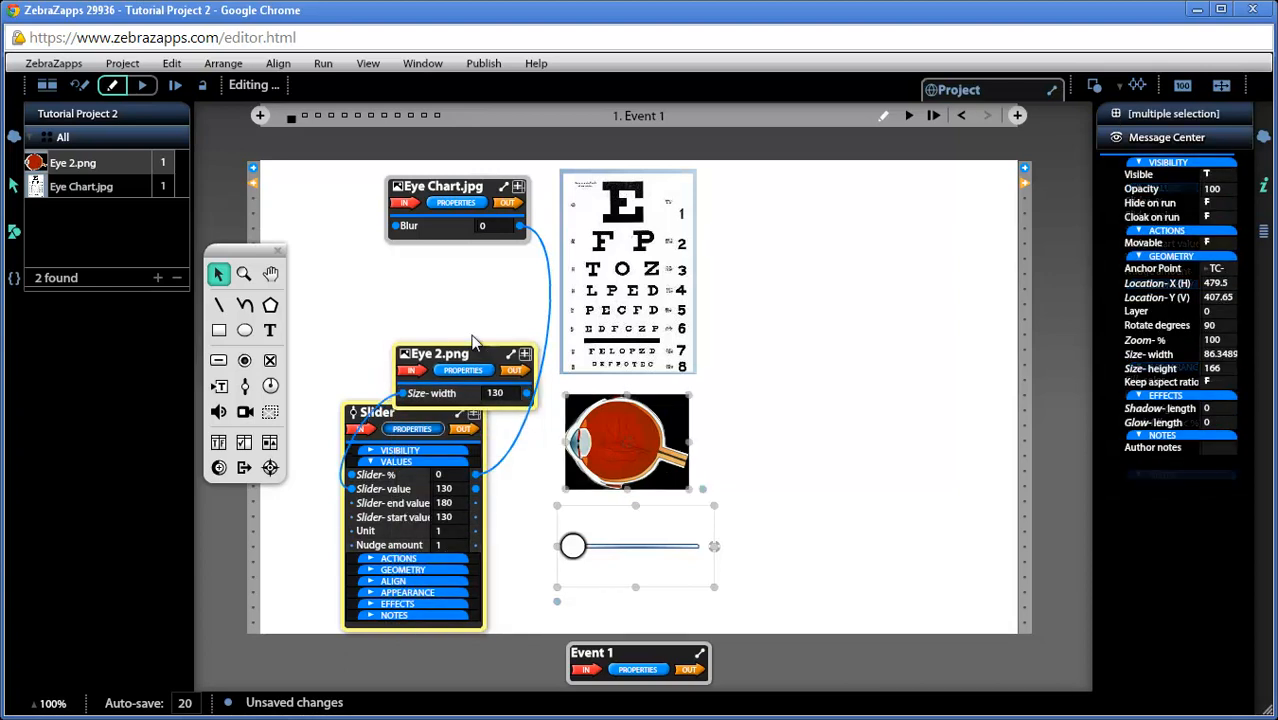
left_click_drag(477, 298, 483, 289)
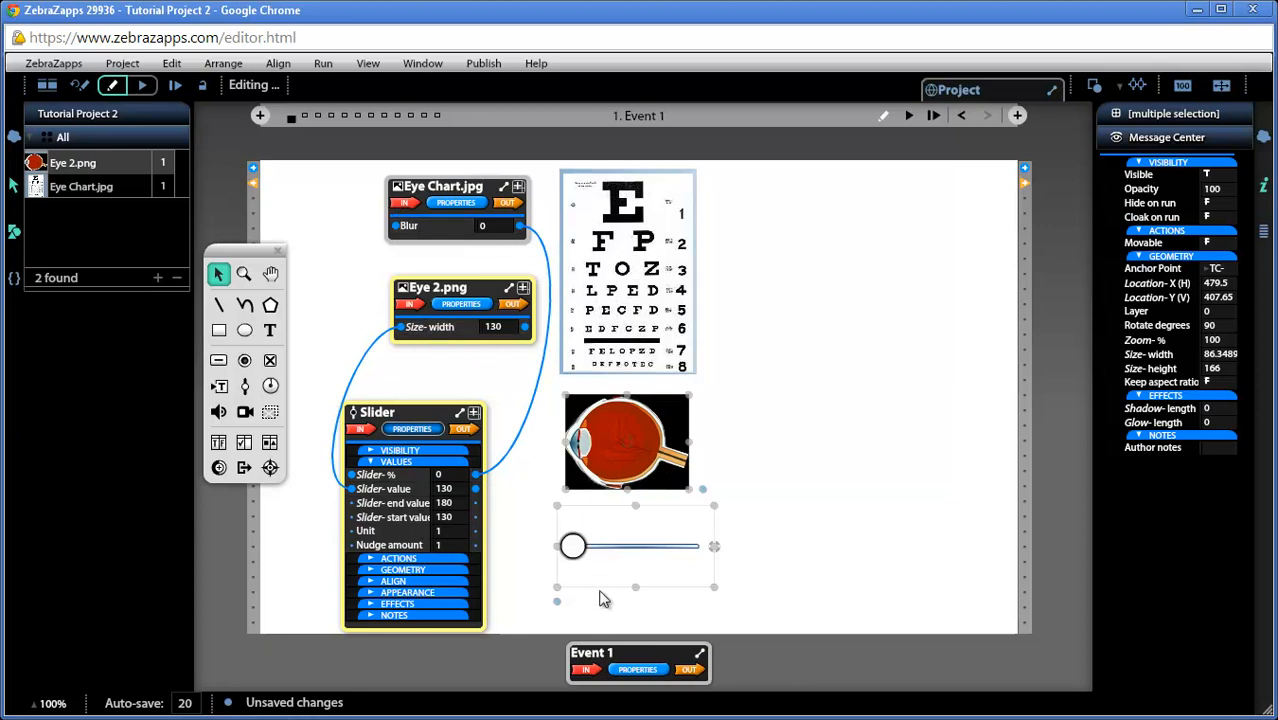
mouse_move(575, 555)
left_mouse_down()
mouse_move(709, 557)
mouse_move(573, 552)
left_mouse_up()
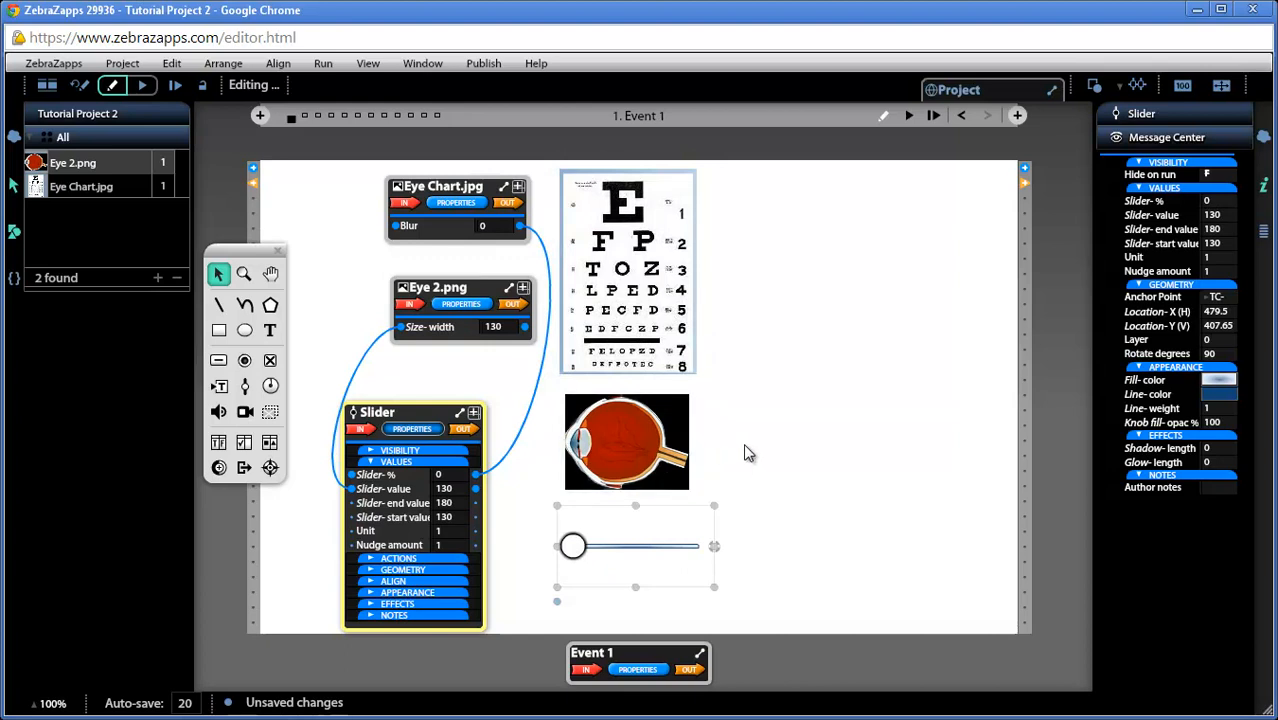
Set the eye image's anchor point to CL- center left and test its stretching by moving the slider to 100% and back to 0
left_click(660, 450)
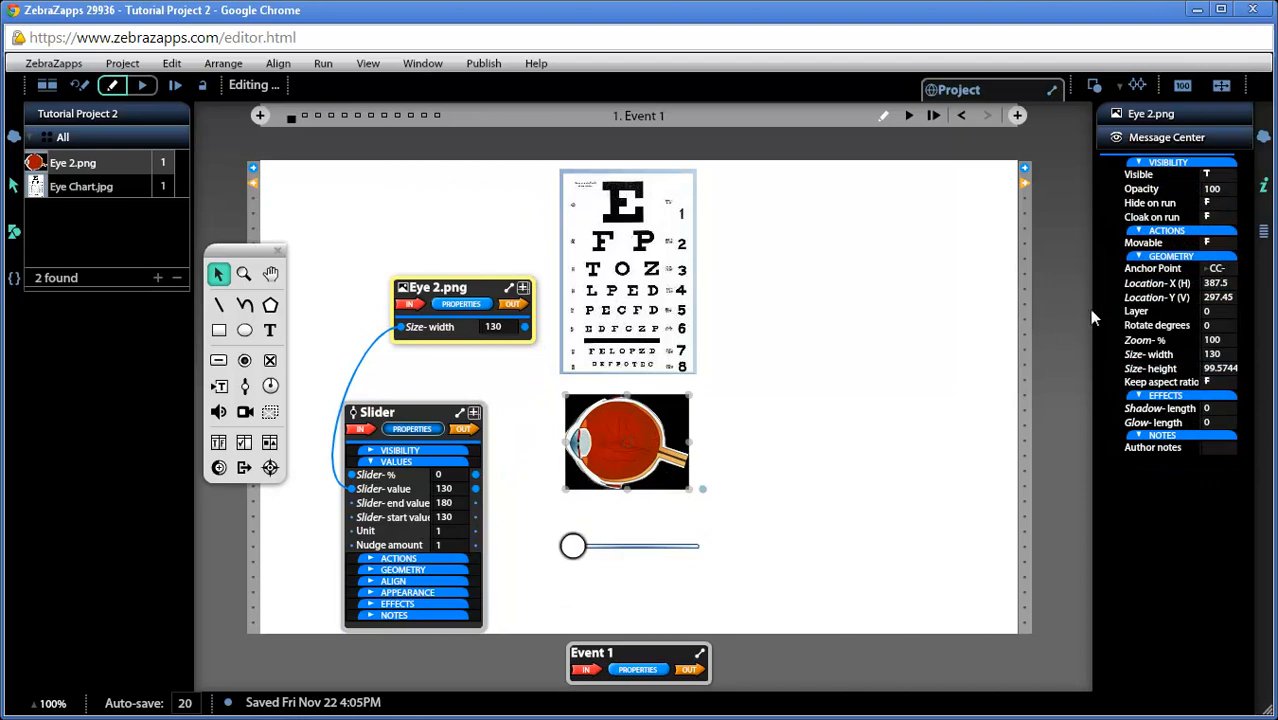
left_click(1216, 270)
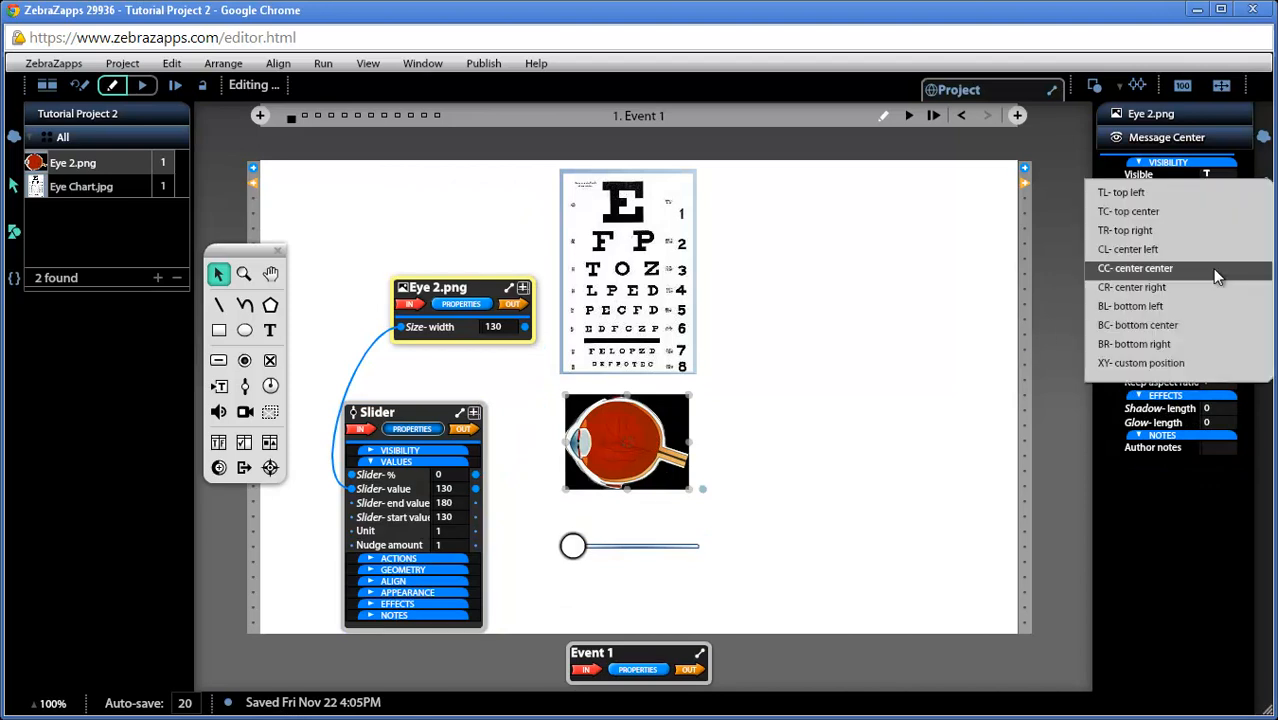
left_click(1146, 251)
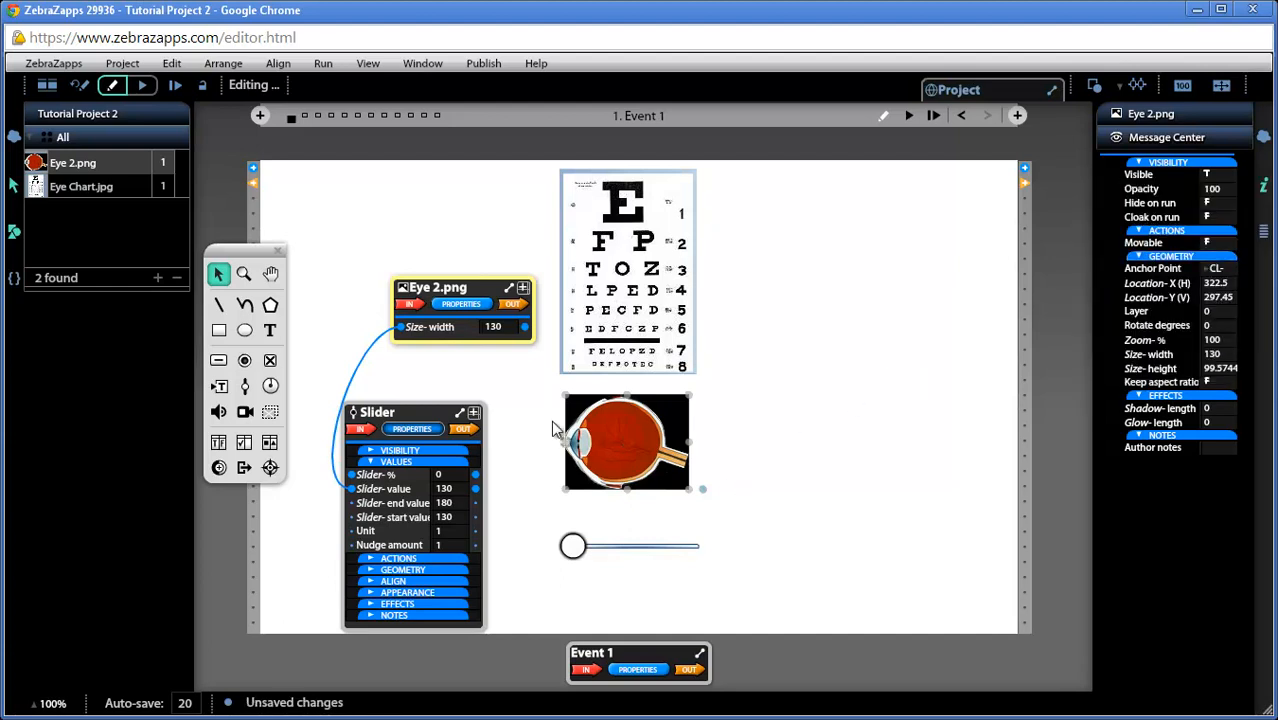
left_click_drag(574, 550, 707, 565)
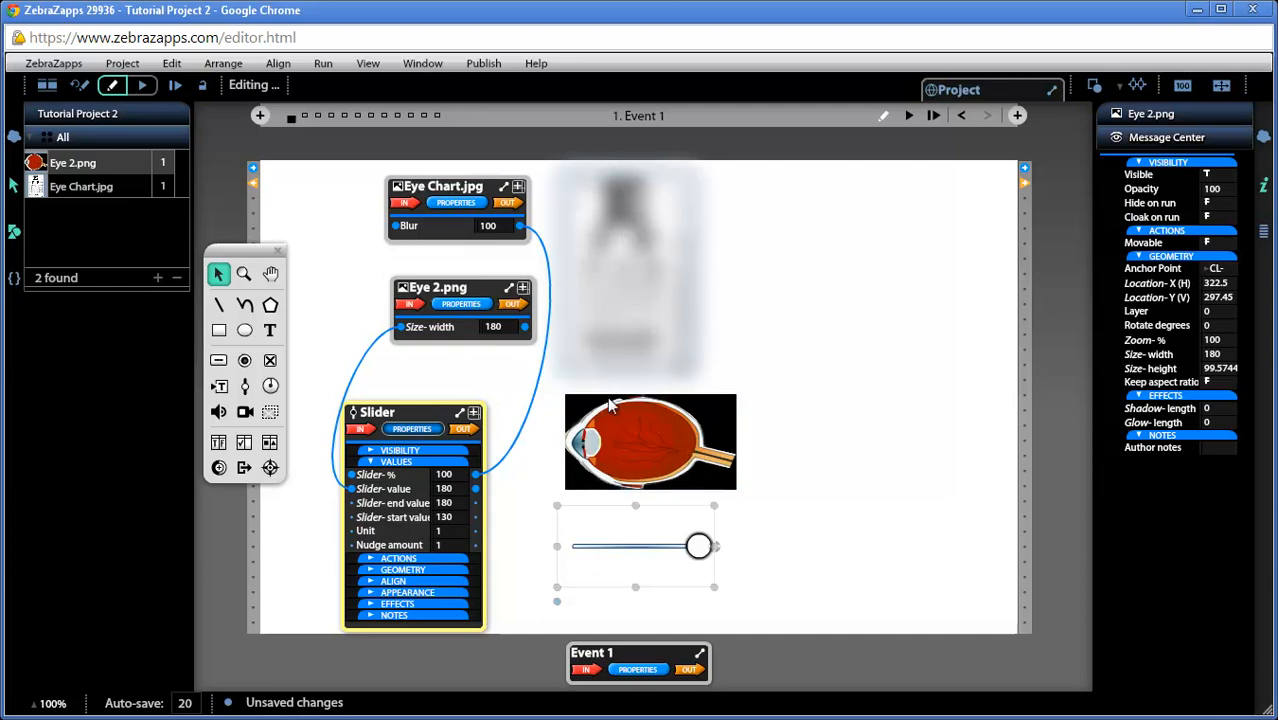
left_click_drag(701, 550, 565, 565)
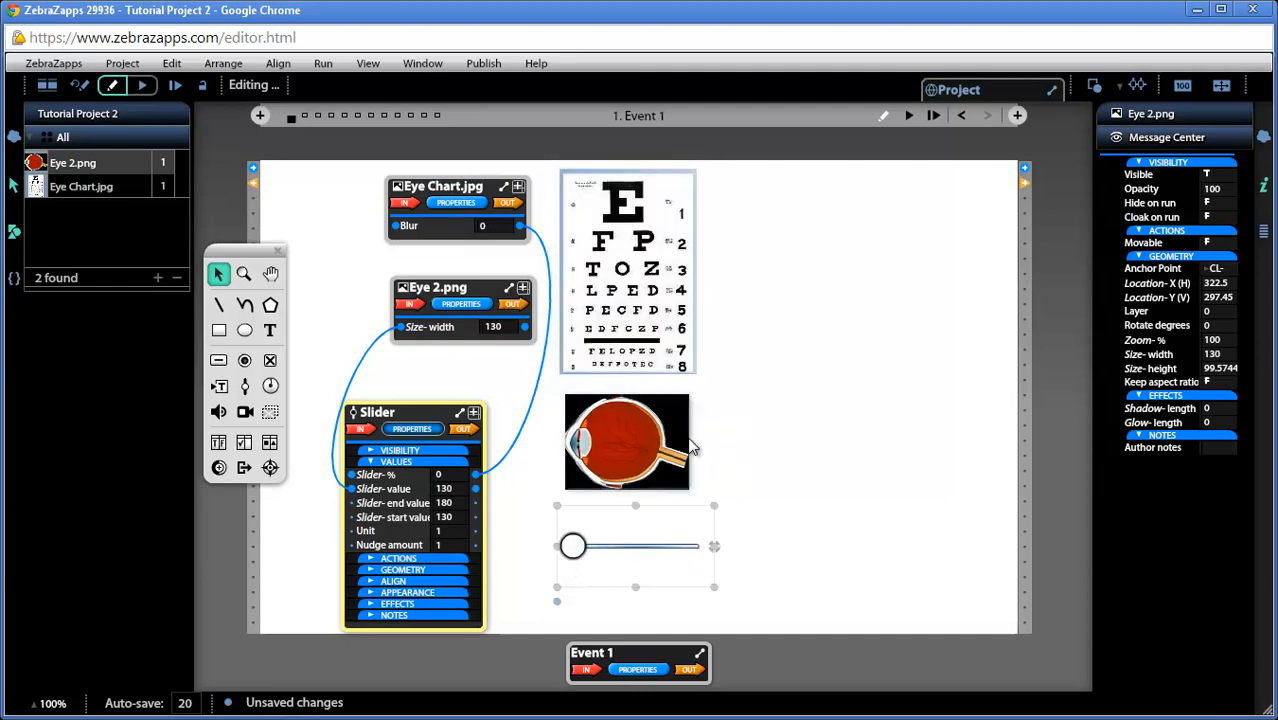
Draw a rectangle about 442 by 131 over the eye image and give it a solid black fill
left_click(778, 422)
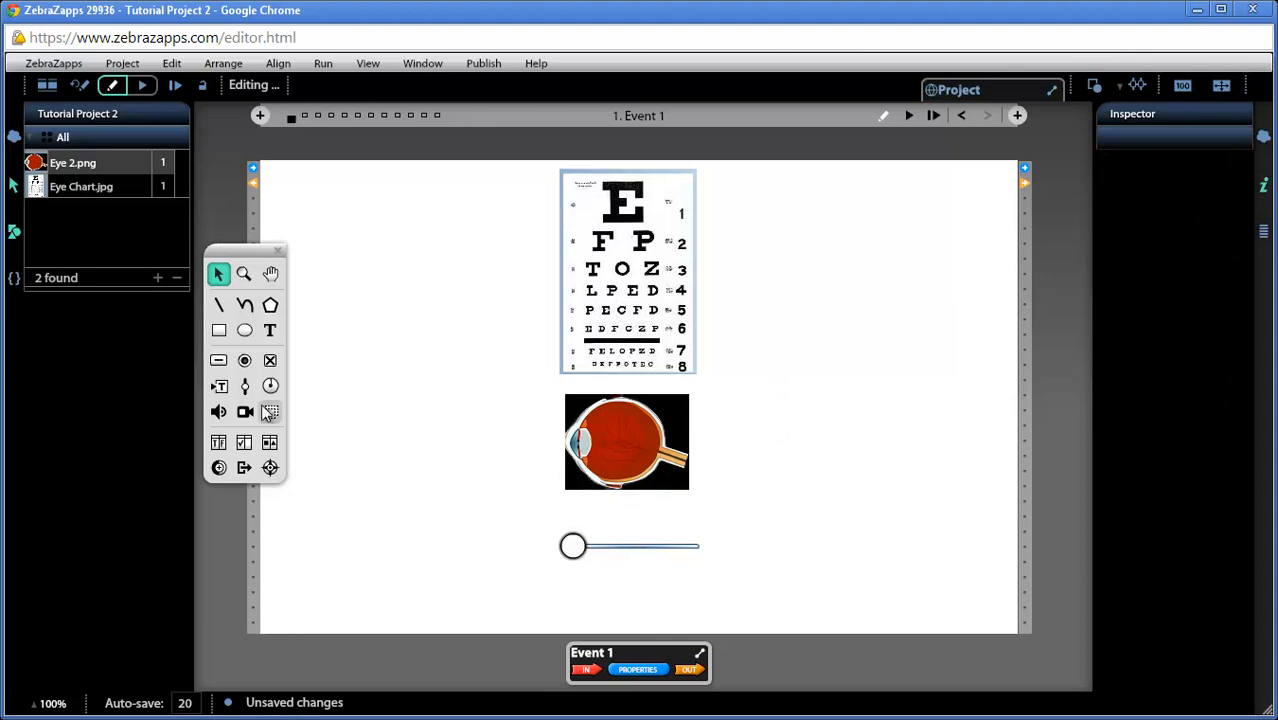
left_click(218, 331)
mouse_move(432, 386)
left_mouse_down()
mouse_move(716, 459)
mouse_move(856, 518)
left_mouse_up()
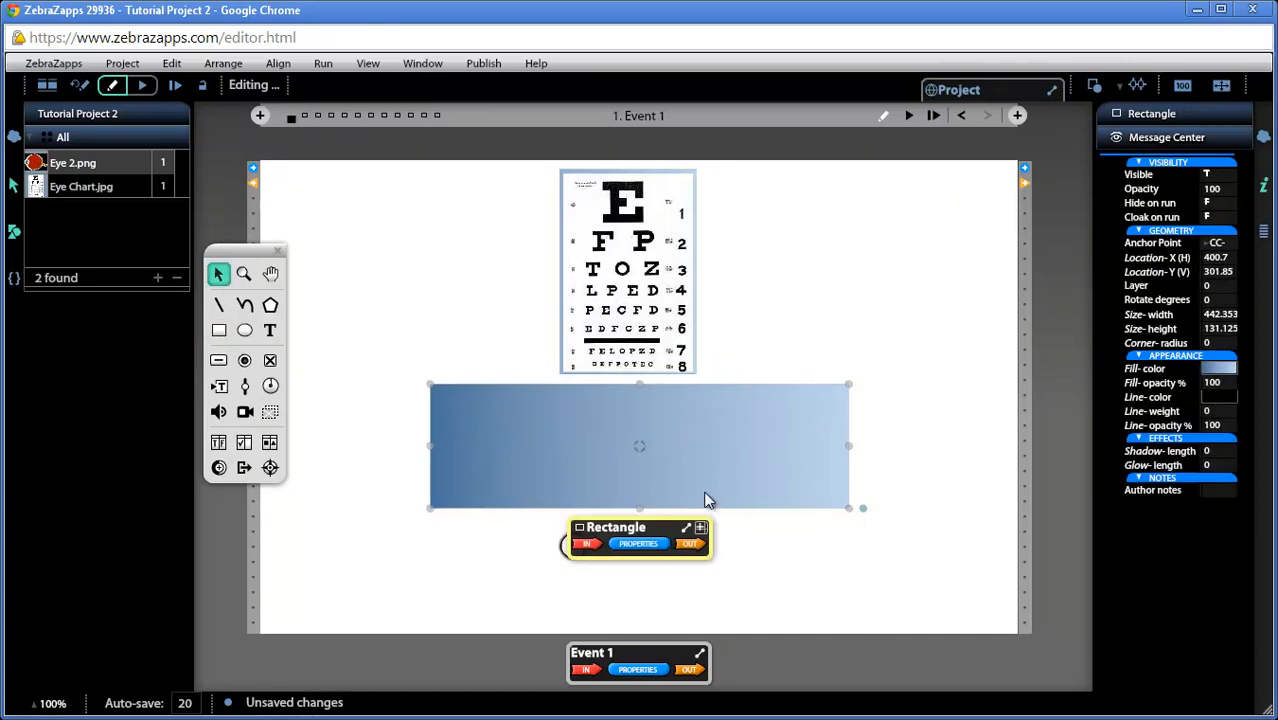
left_click(1218, 369)
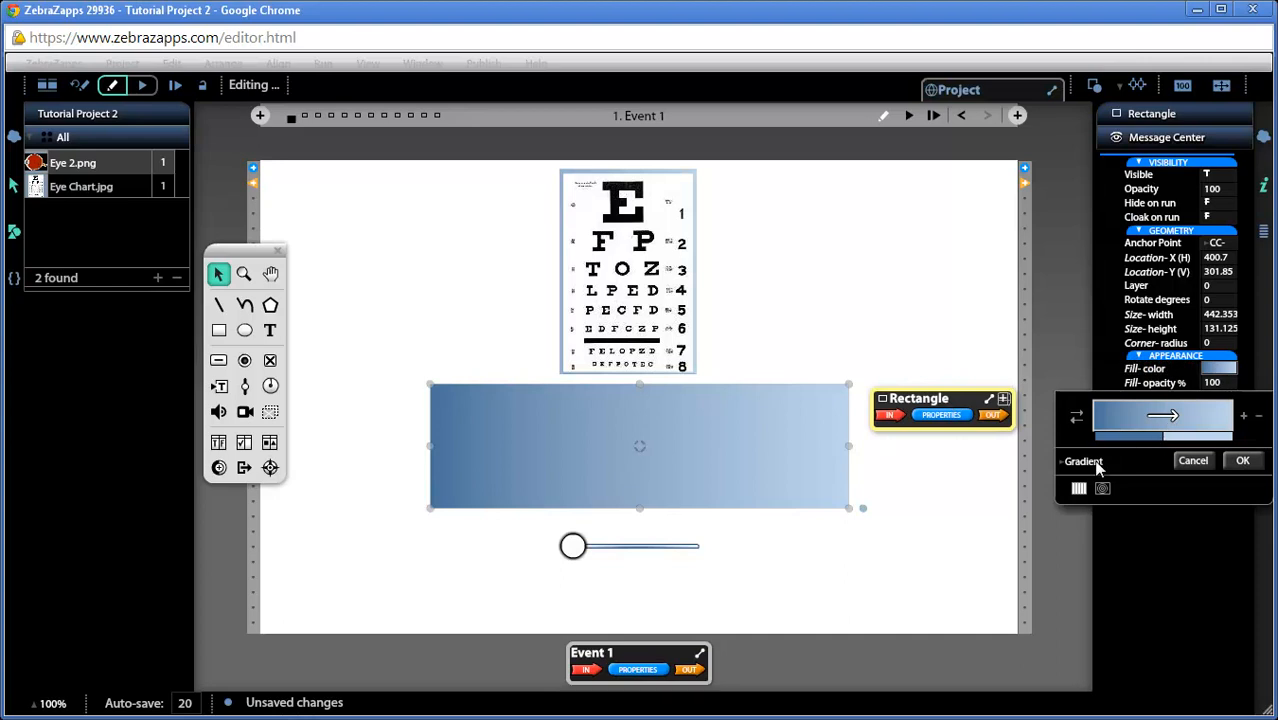
left_click(1097, 463)
left_click(1090, 420)
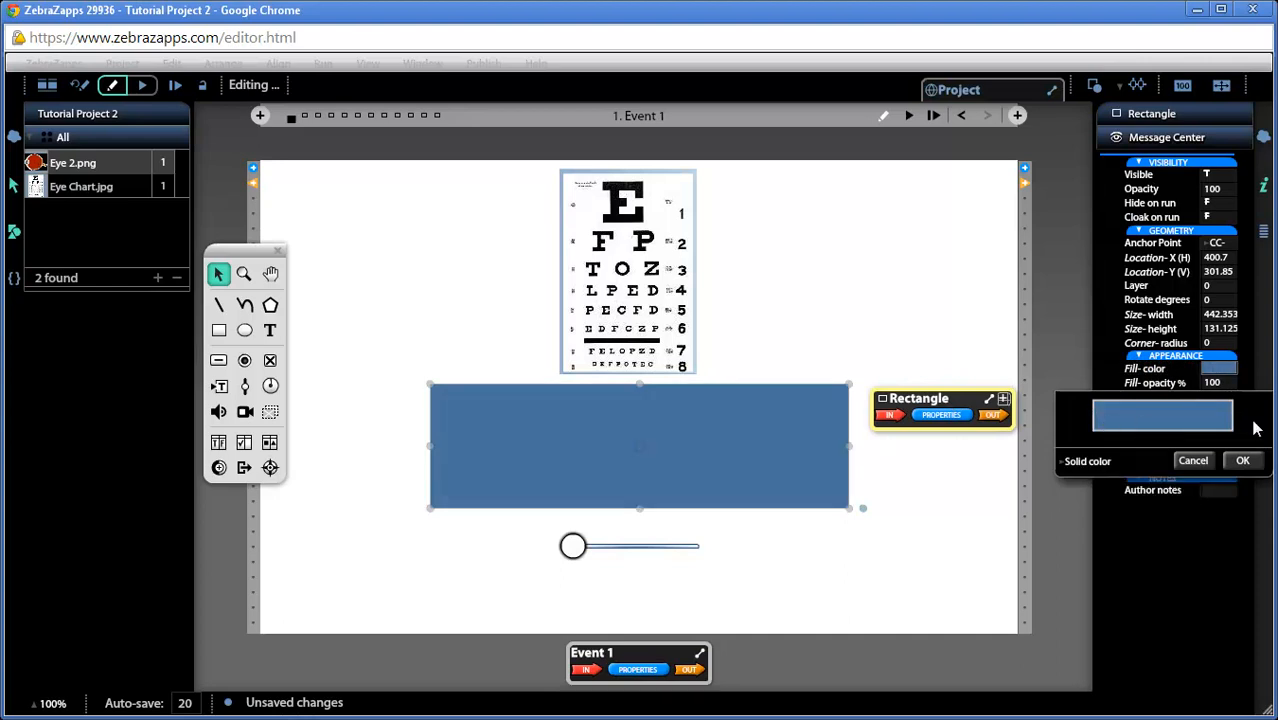
left_click(1214, 420)
left_click(1247, 417)
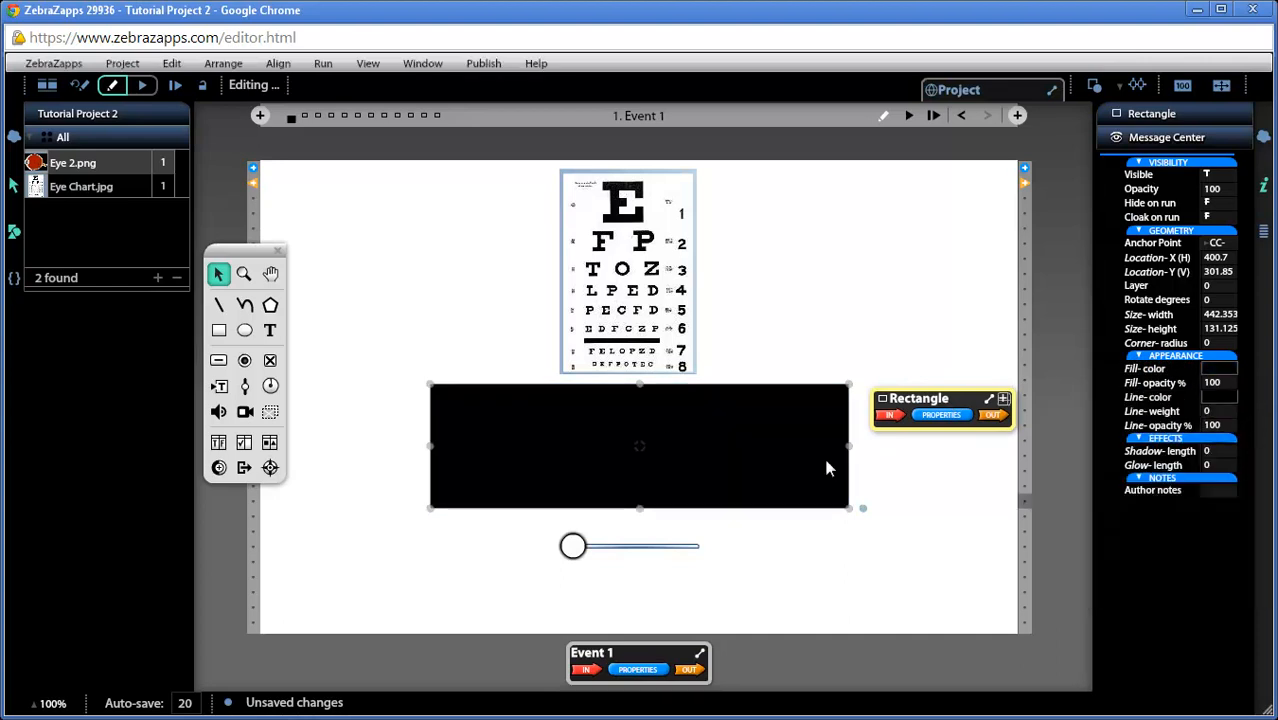
Send the black rectangle behind the eye image and deselect it
left_click(782, 342)
left_click(748, 438)
key("ctrl+shift+Down")
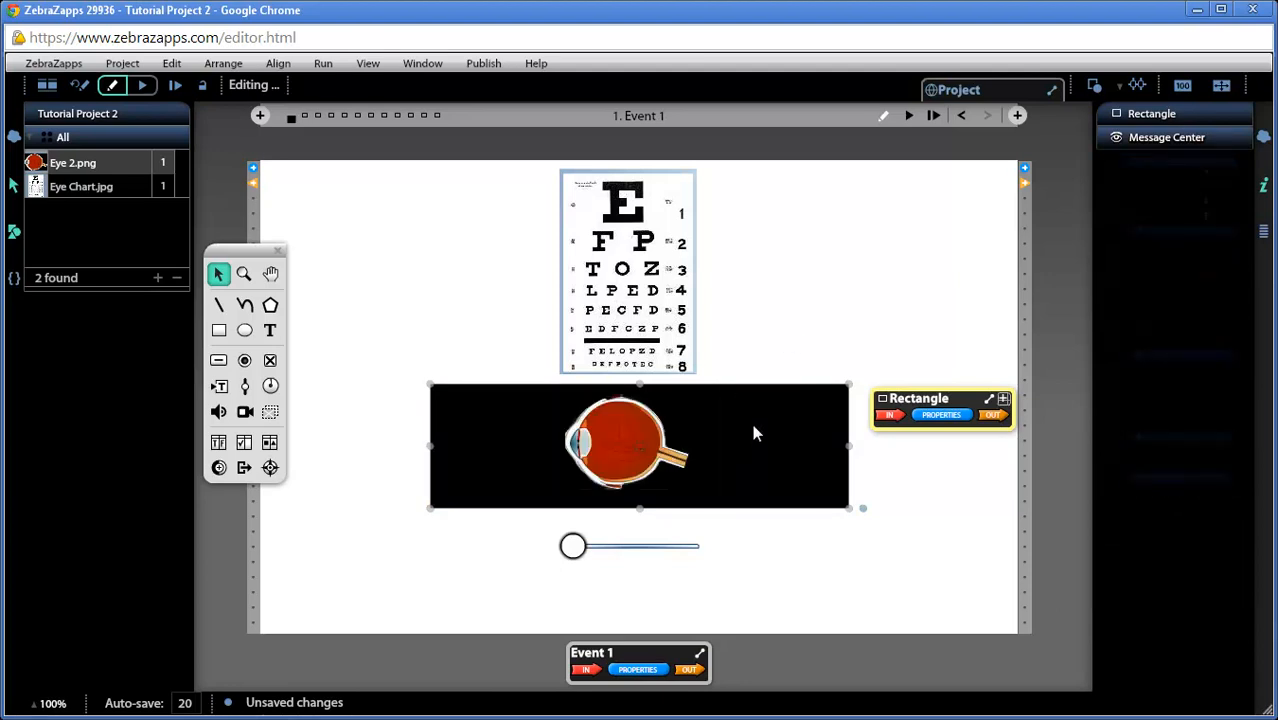
left_click(793, 323)
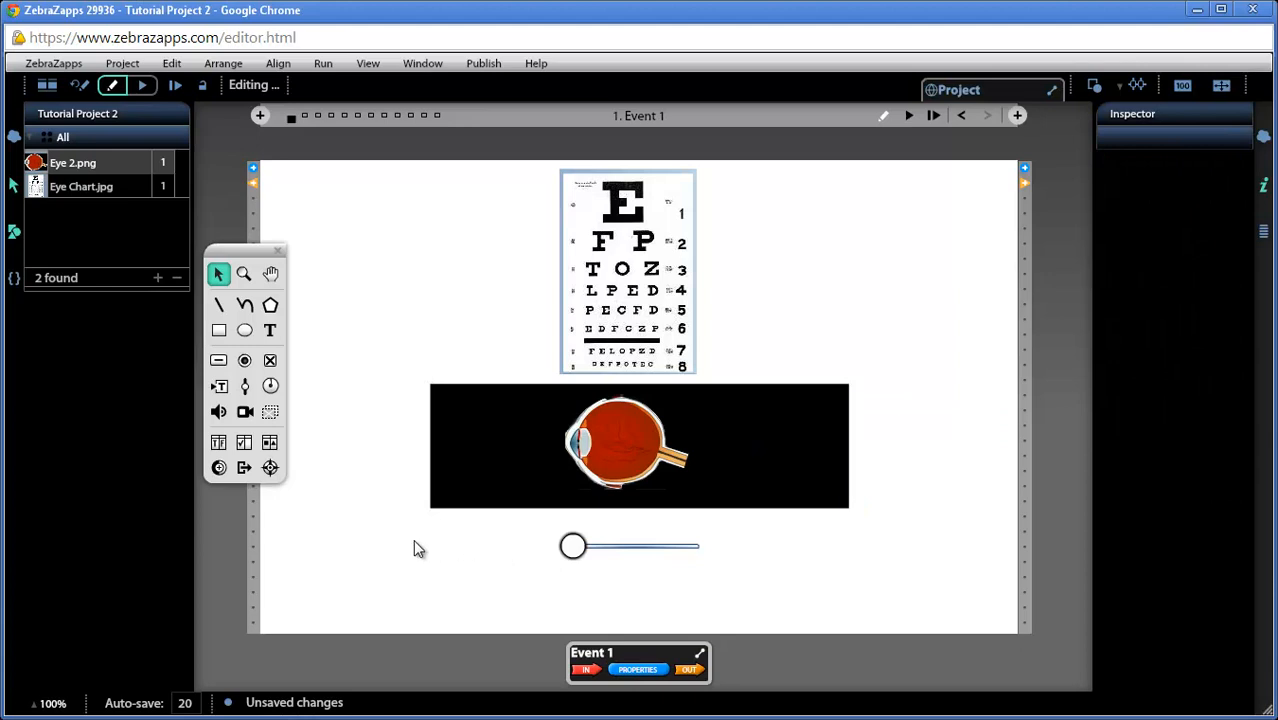
Draw a light-ray path about 159 by 32, with two parallel lines entering the eye's lens and meeting at the back of the eye
left_click(245, 305)
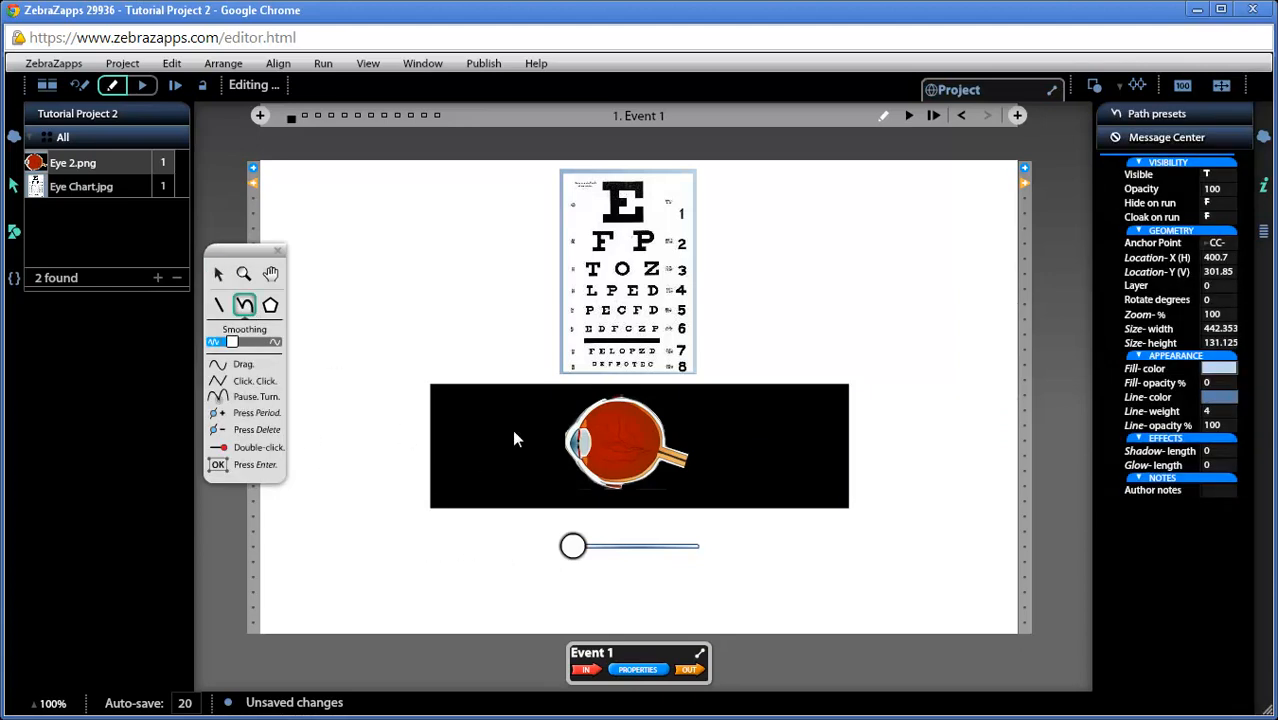
mouse_move(513, 432)
left_mouse_down()
mouse_move(659, 447)
mouse_move(586, 470)
left_mouse_up()
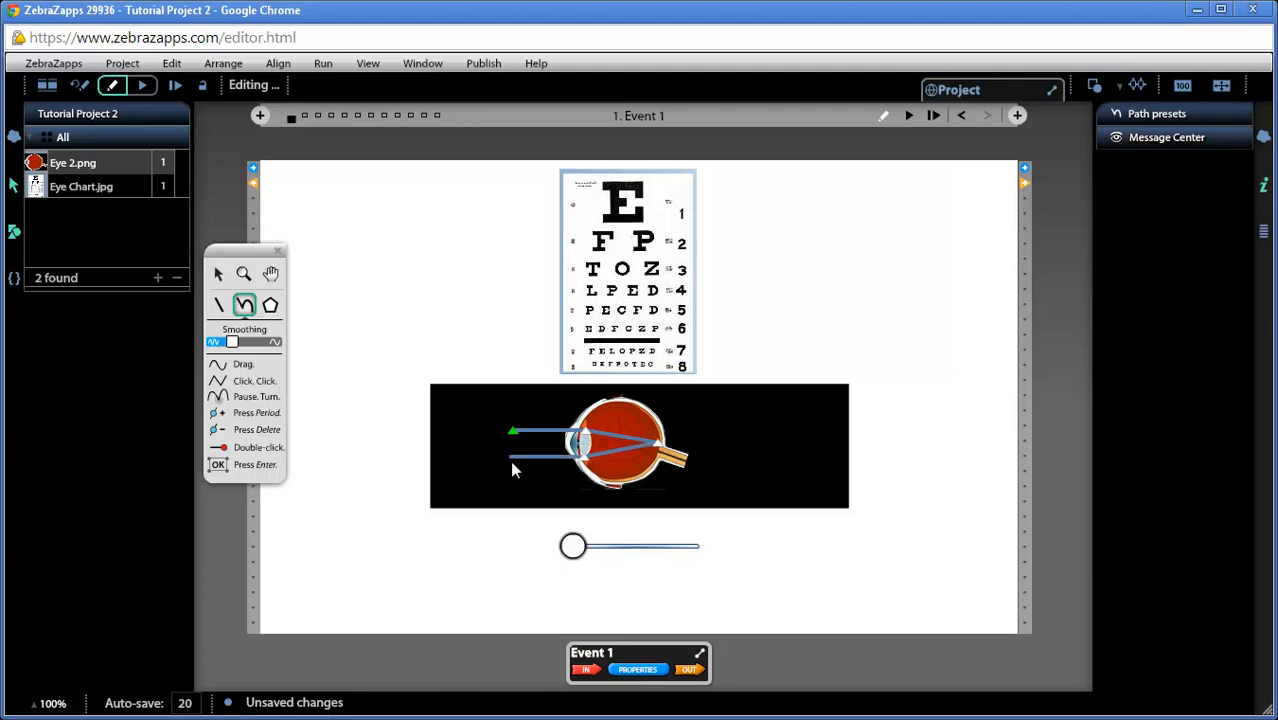
left_click_drag(511, 464, 511, 464)
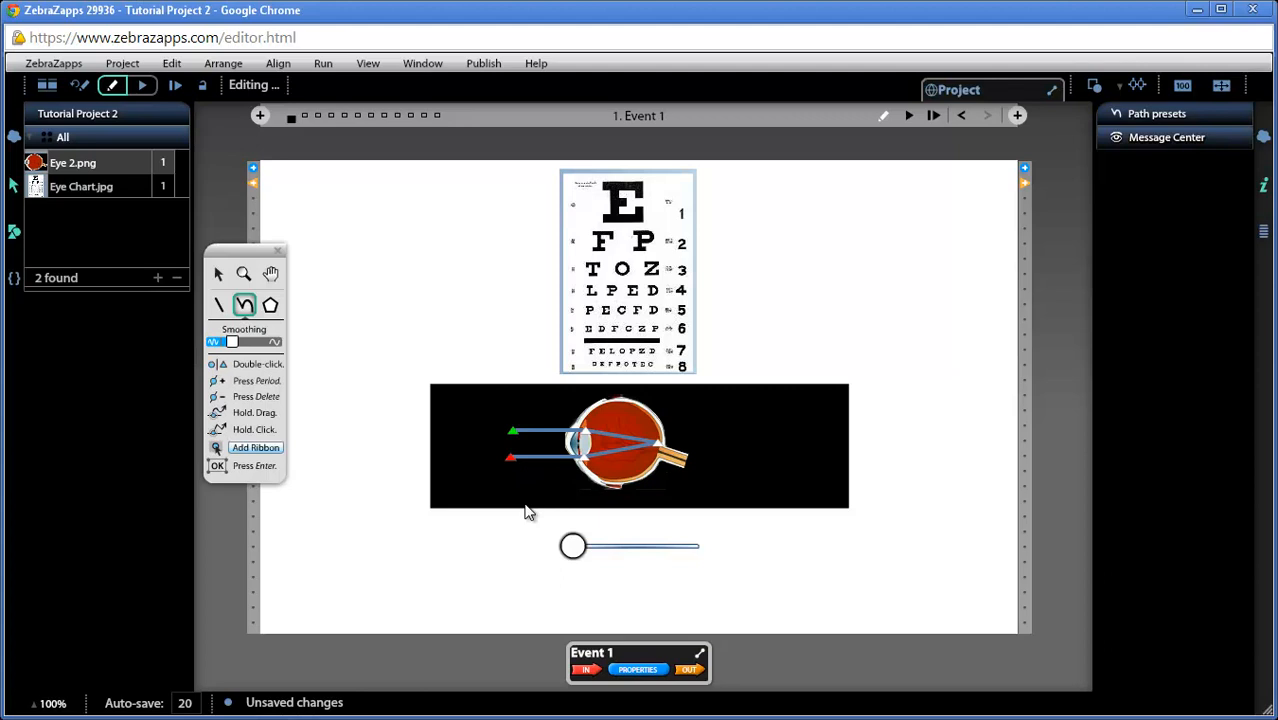
key("Return")
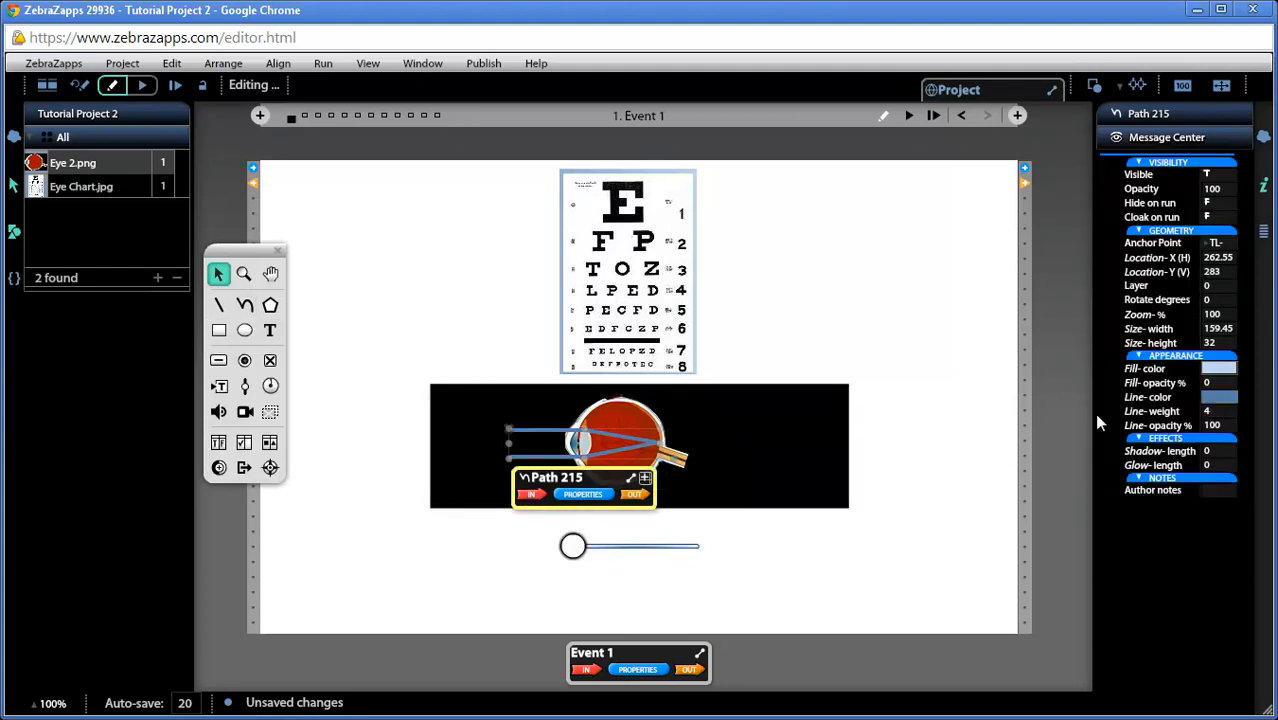
Give the light-ray path a yellow fill and lower its fill opacity to 36%
left_click(1218, 368)
left_click(1149, 413)
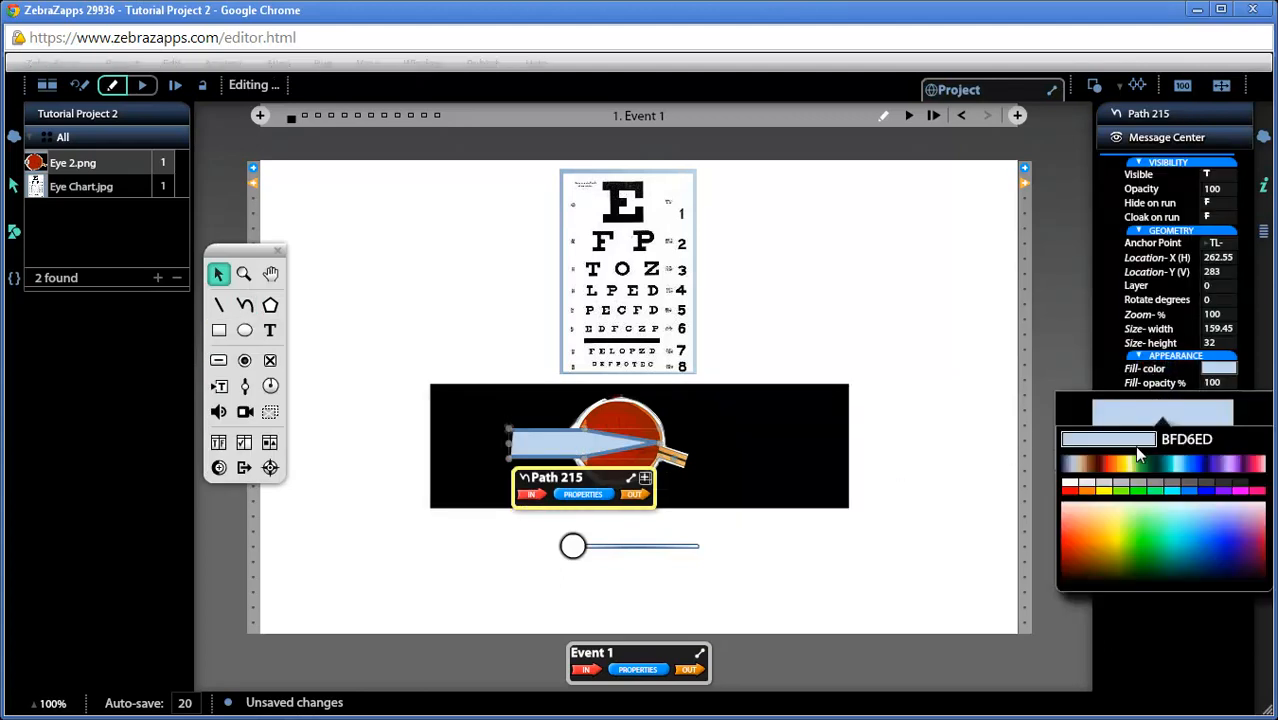
left_click(1105, 490)
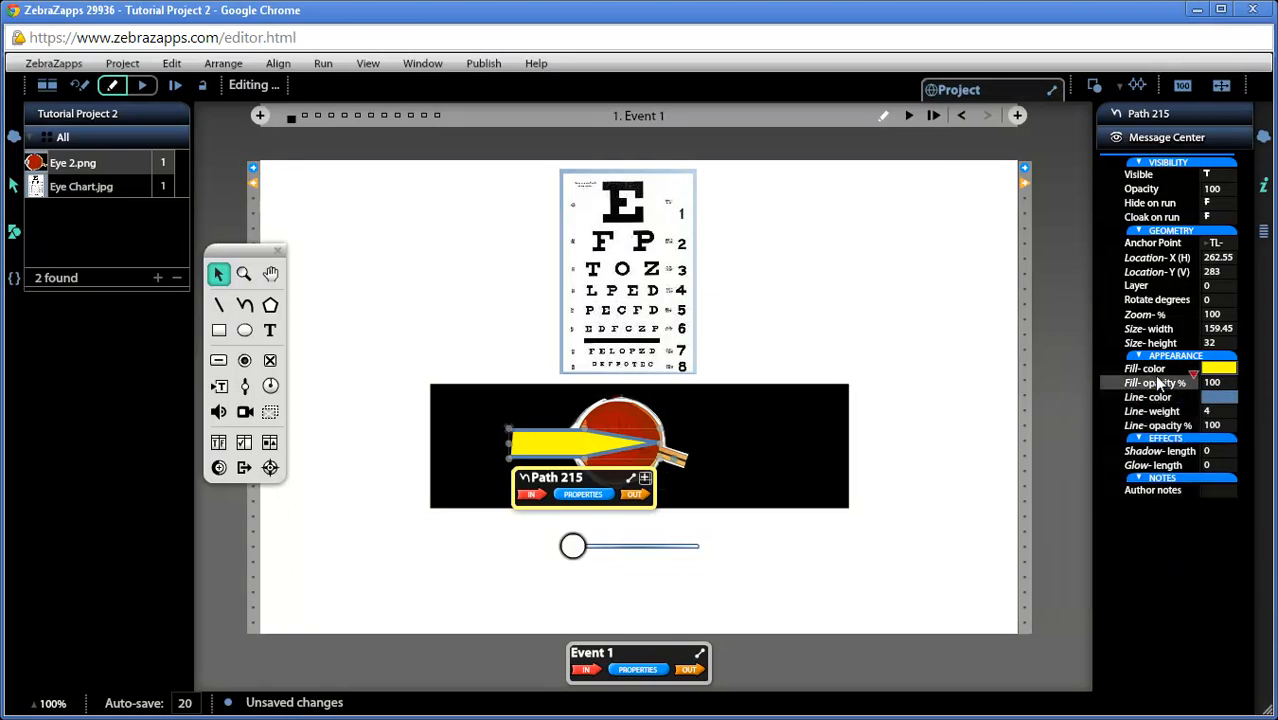
left_click_drag(1158, 383, 1155, 391)
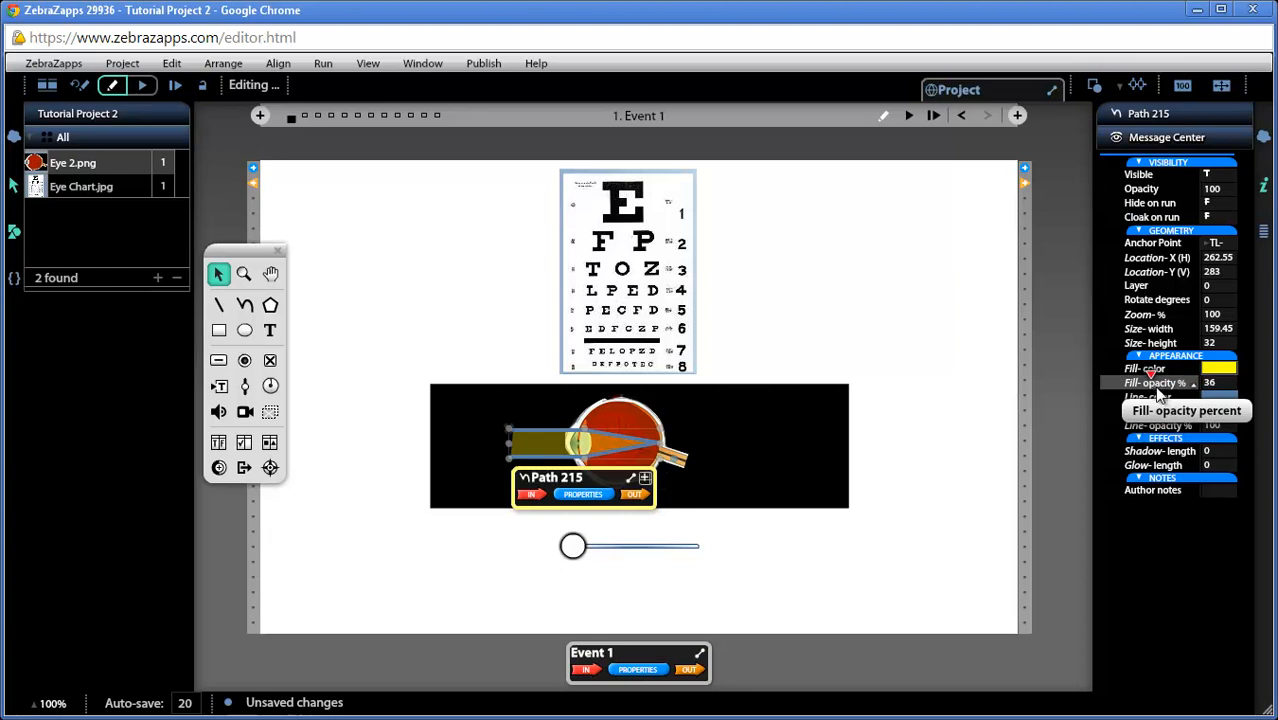
Set the light-ray path's line weight to 1 and its line color to yellow, leaving the path deselected
left_click(1220, 411)
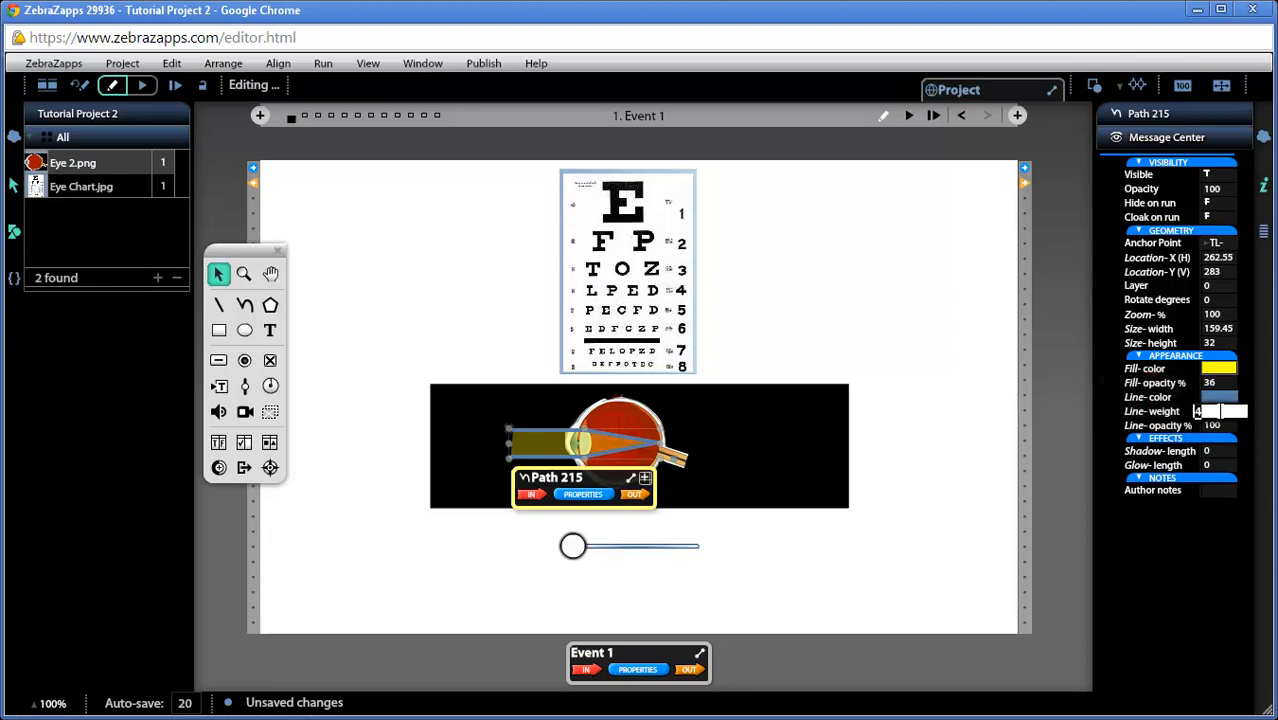
left_click(1223, 394)
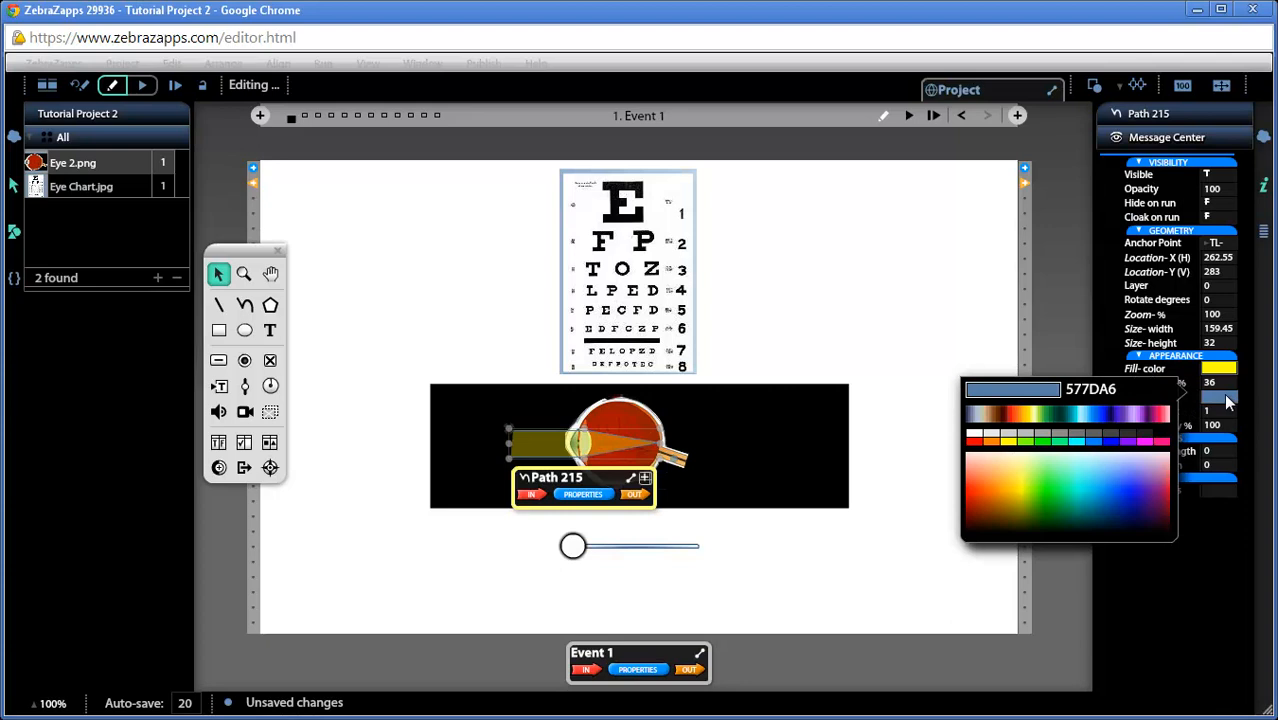
left_click(1008, 441)
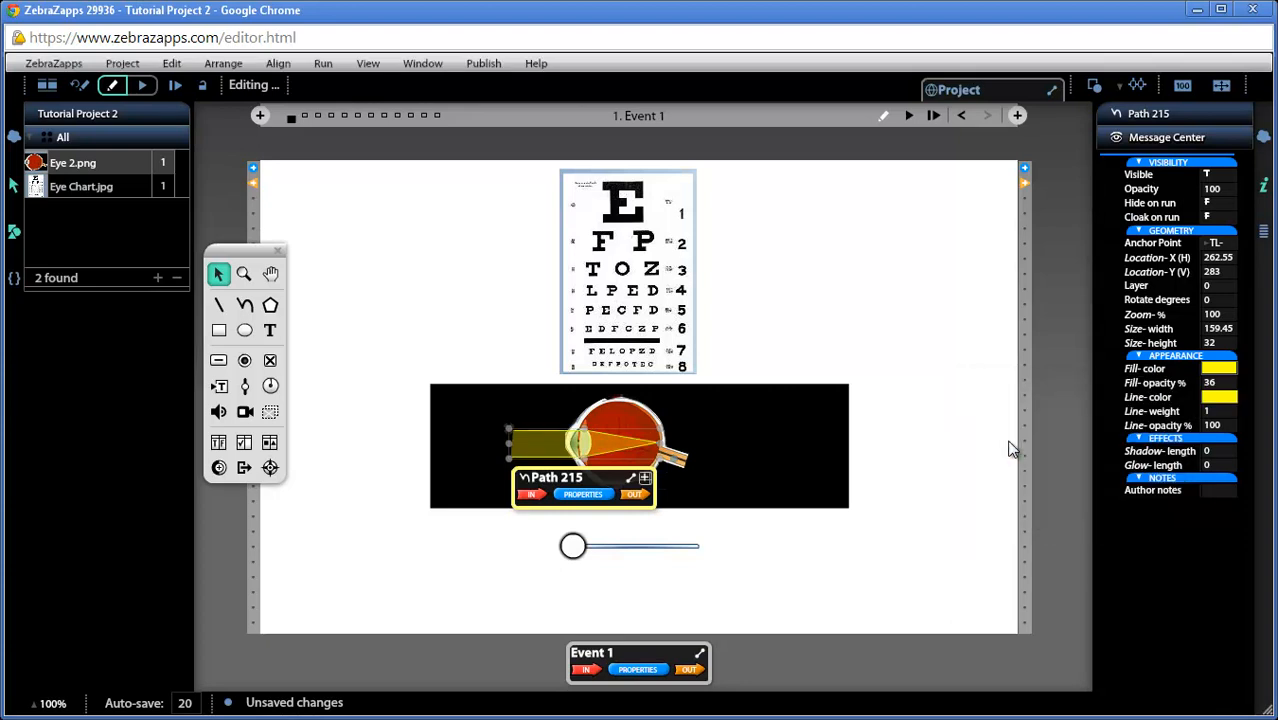
left_click(930, 370)
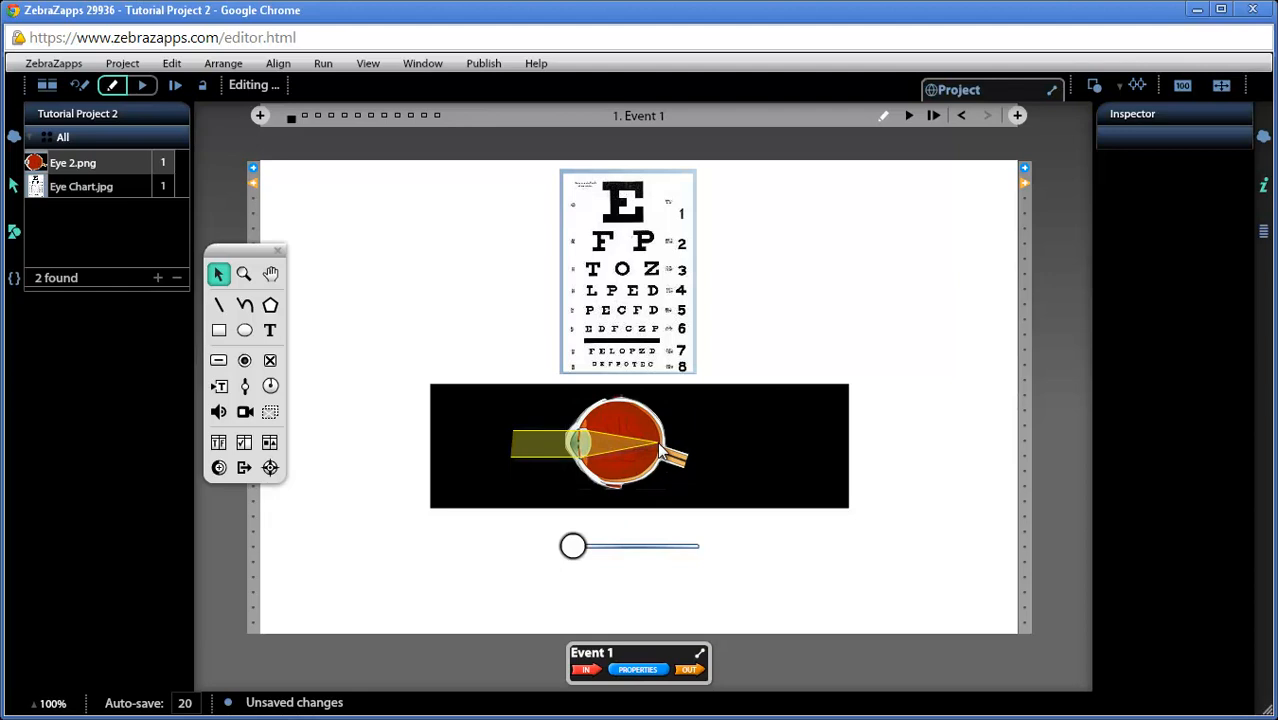
Test the slider by moving it to 100% and back to 0, try it again with the event running, and return to editing
left_click_drag(572, 546, 704, 558)
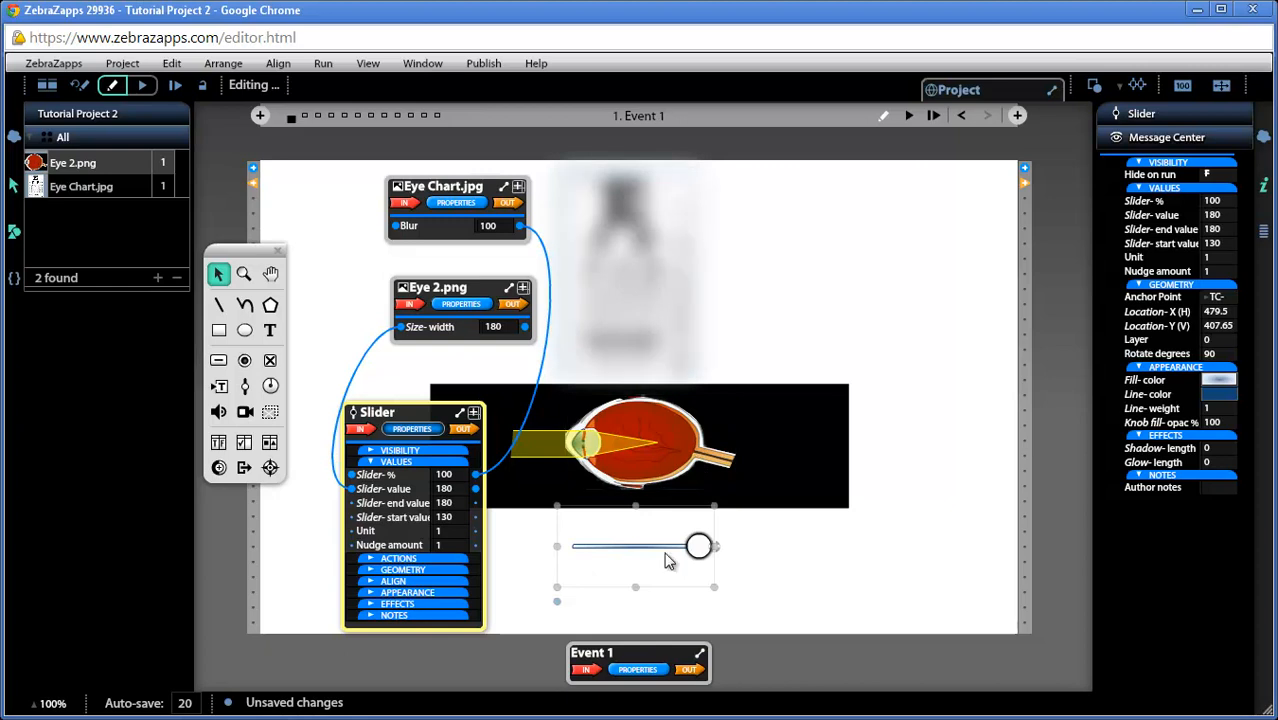
left_click_drag(699, 555, 573, 558)
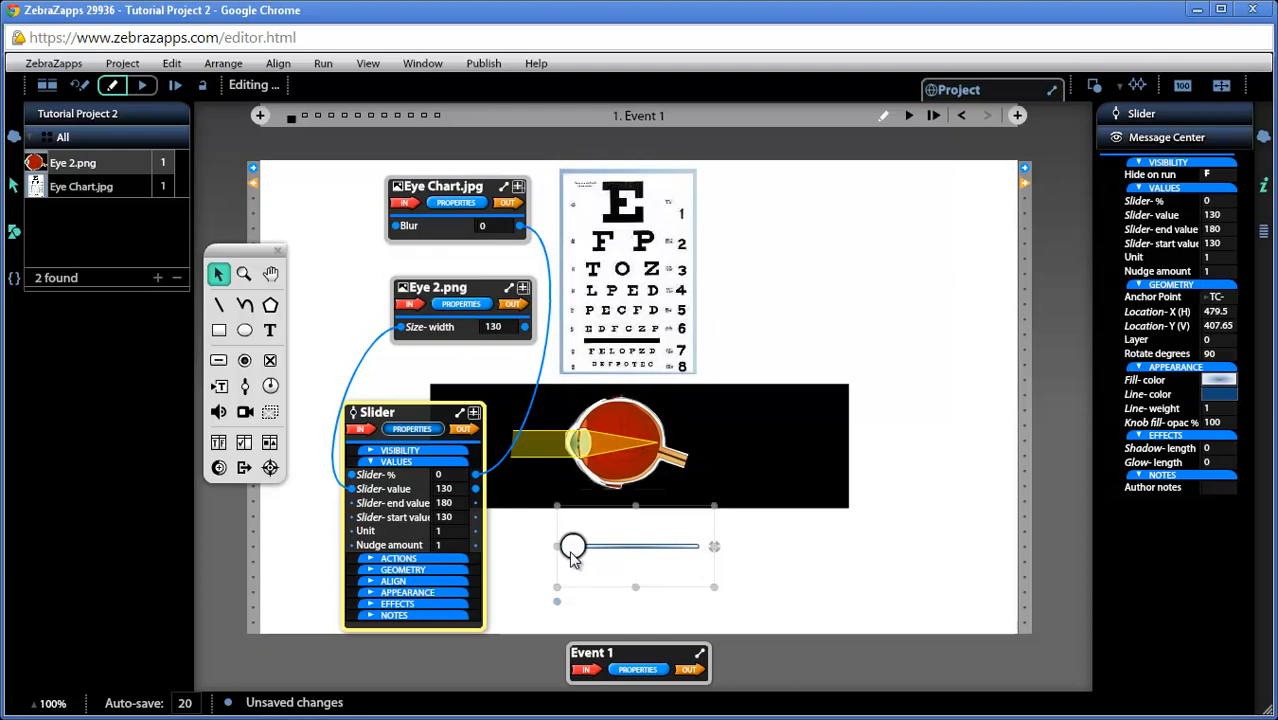
left_click(908, 116)
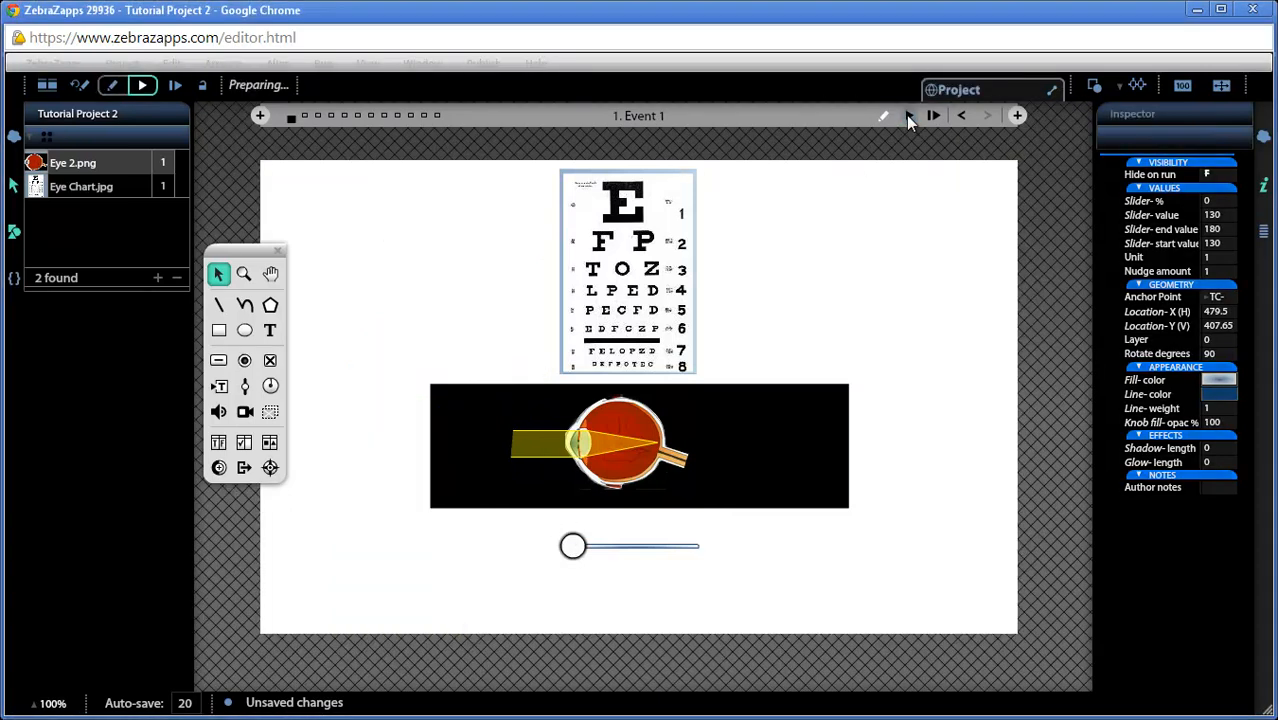
mouse_move(572, 546)
left_mouse_down()
mouse_move(702, 562)
mouse_move(565, 563)
left_mouse_up()
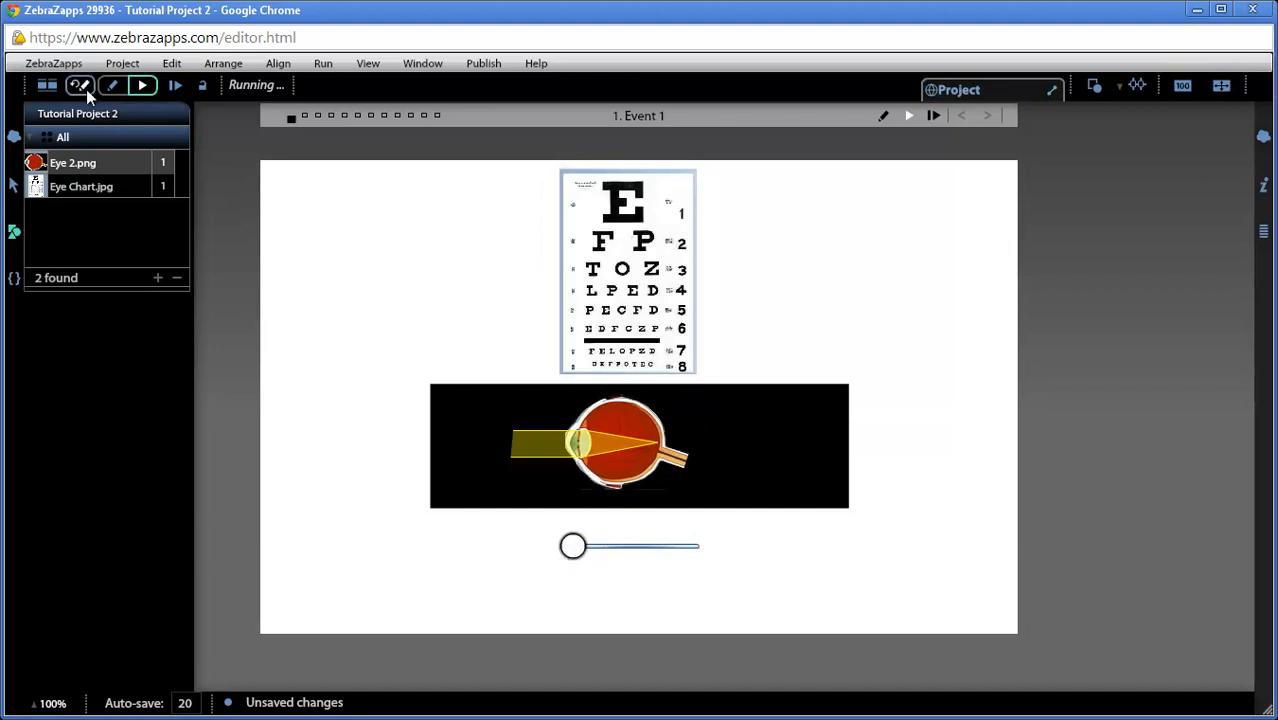
left_click(80, 86)
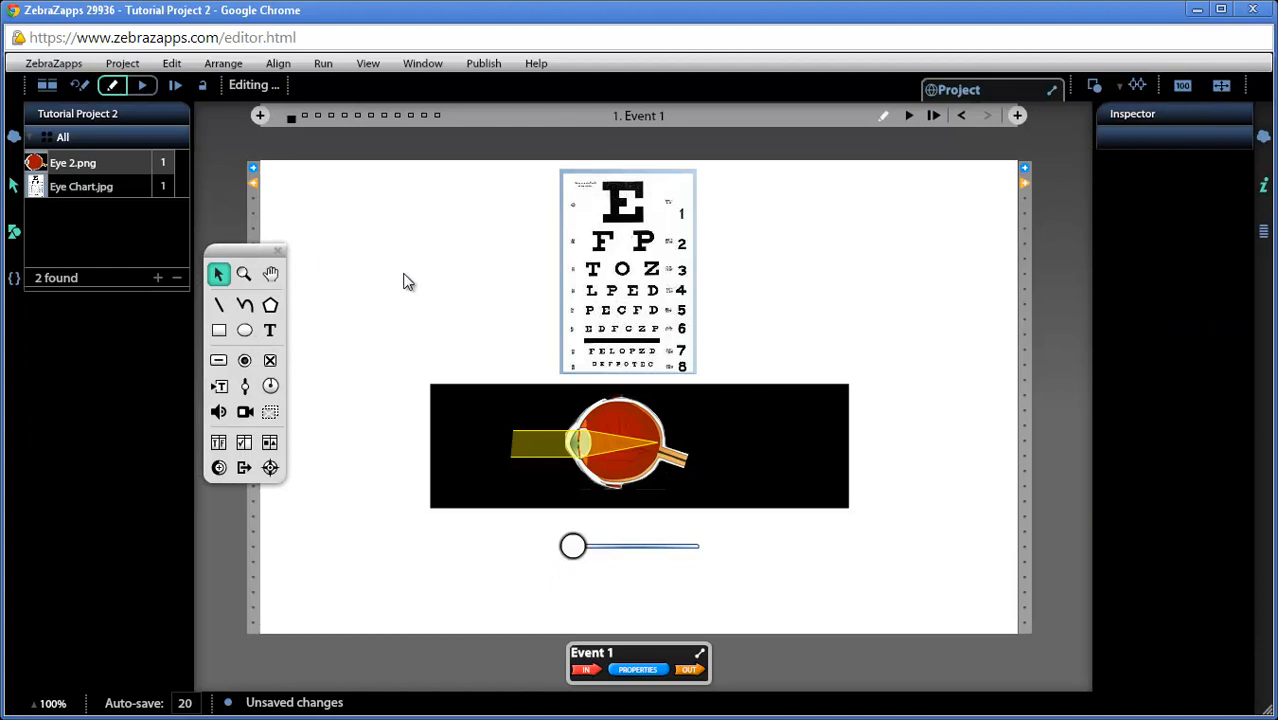
Select the eye chart image
left_click(638, 256)
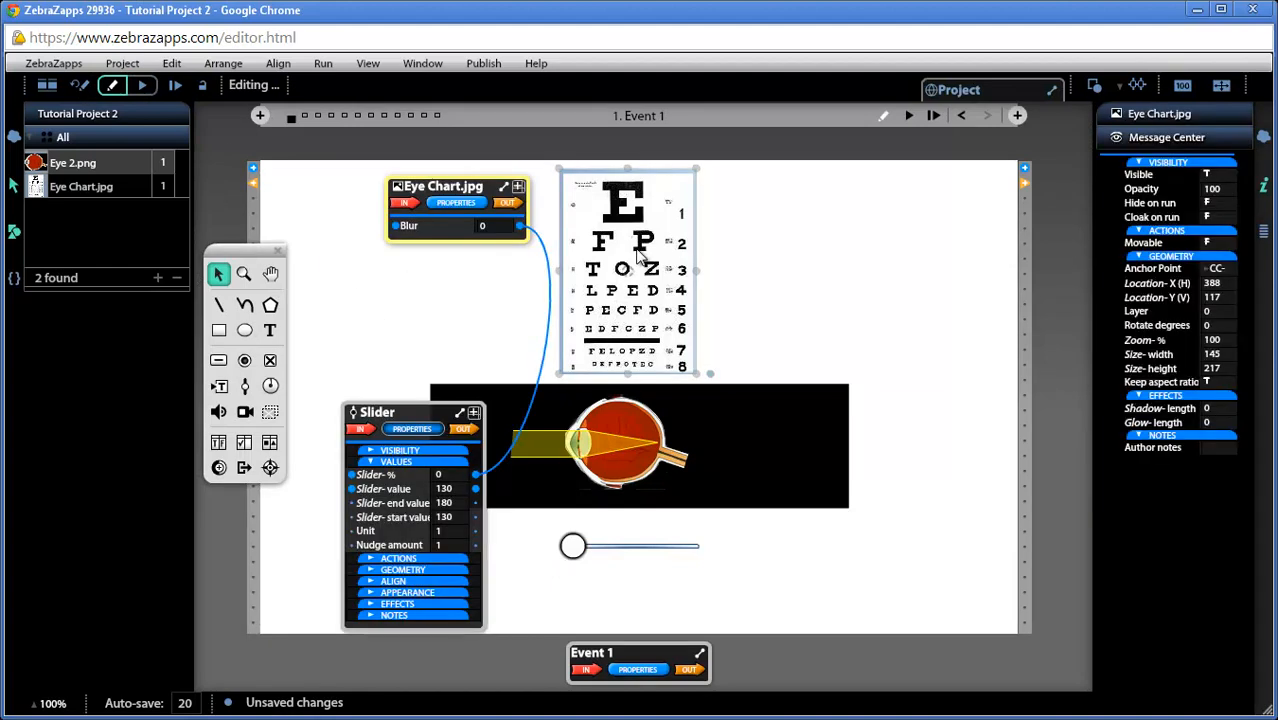